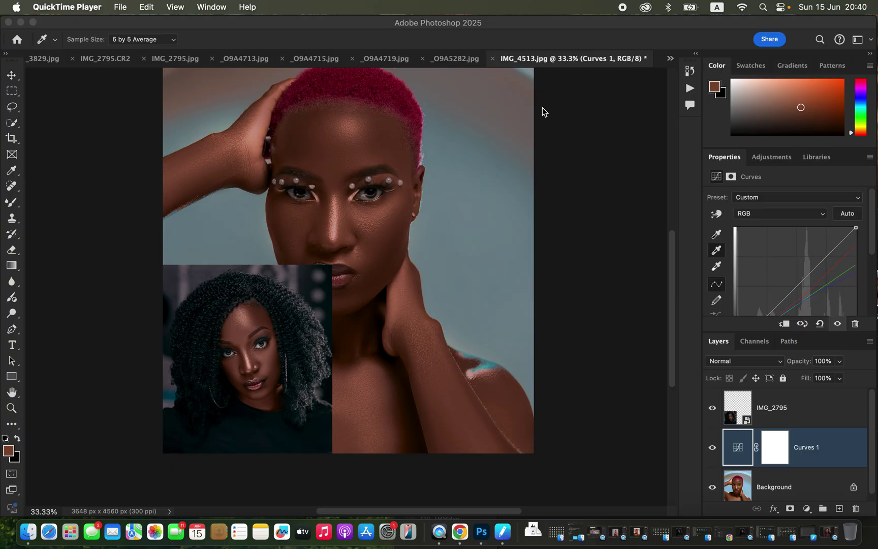
# Compare the portrait with and without the Curves 1 adjustment, and delete the IMG_2795 and Curves 1 layers
pyautogui.keyDown('shift'); pyautogui.click(813, 414); pyautogui.keyUp('shift')
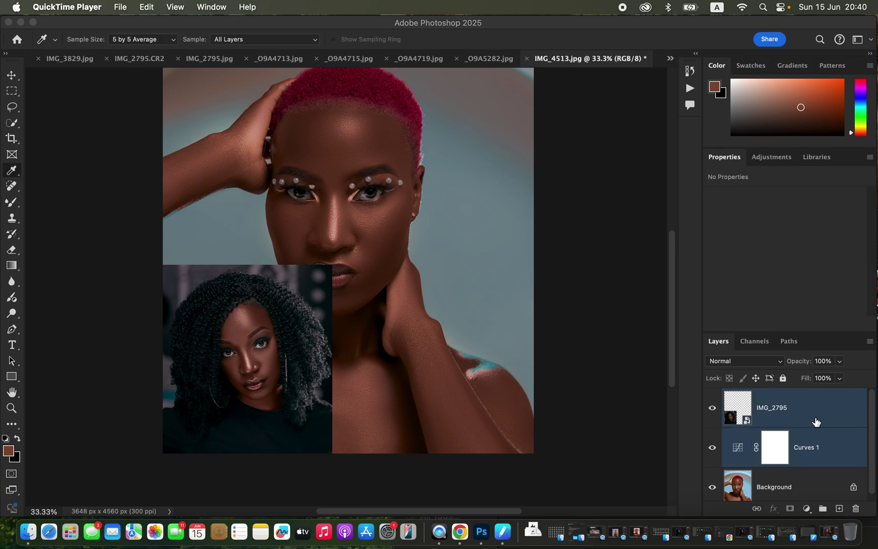
pyautogui.click(713, 450)
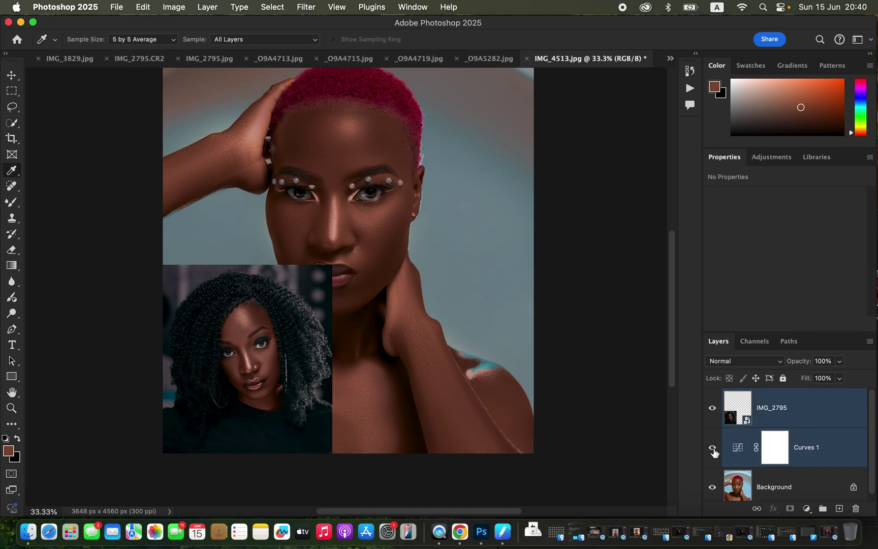
pyautogui.click(713, 450)
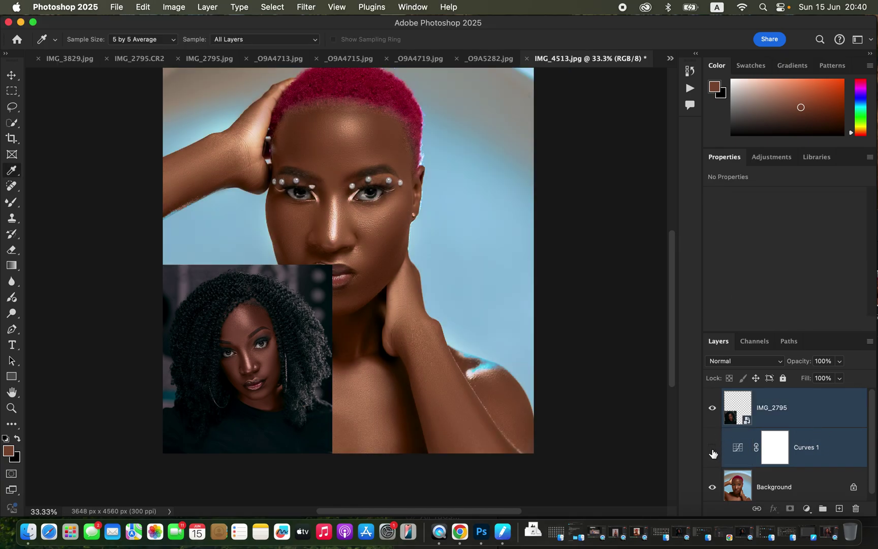
pyautogui.click(712, 448)
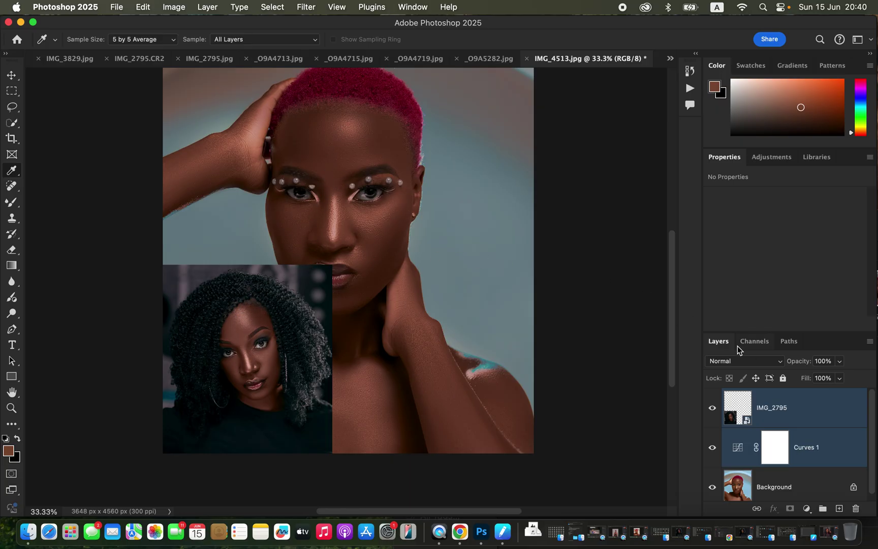
pyautogui.press('Delete')
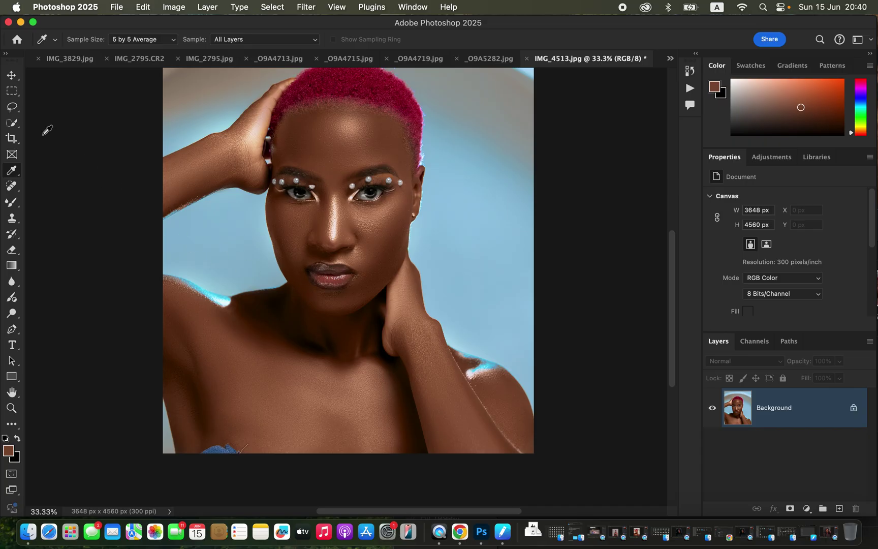
# Place IMG_2795.jpg from the Desktop folder in Finder into the IMG_4513.jpg document as the reference photo
pyautogui.click(12, 107)
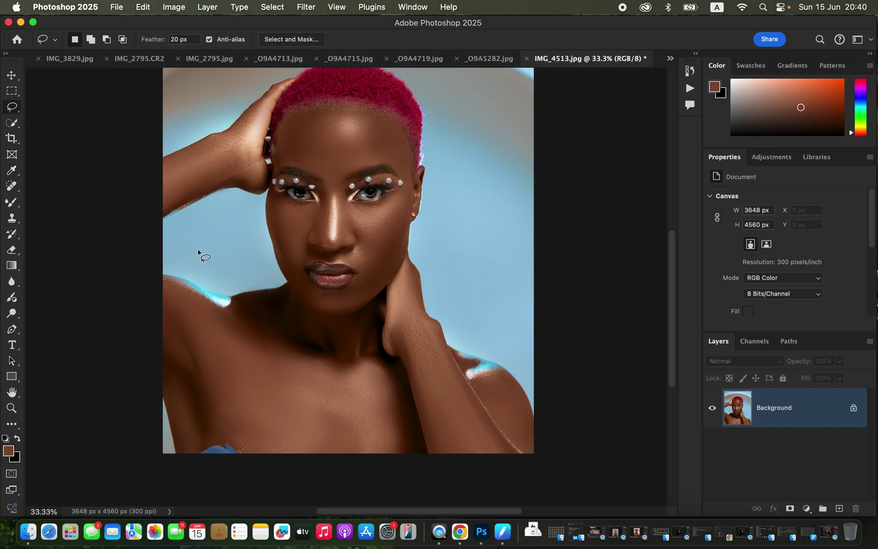
pyautogui.click(28, 530)
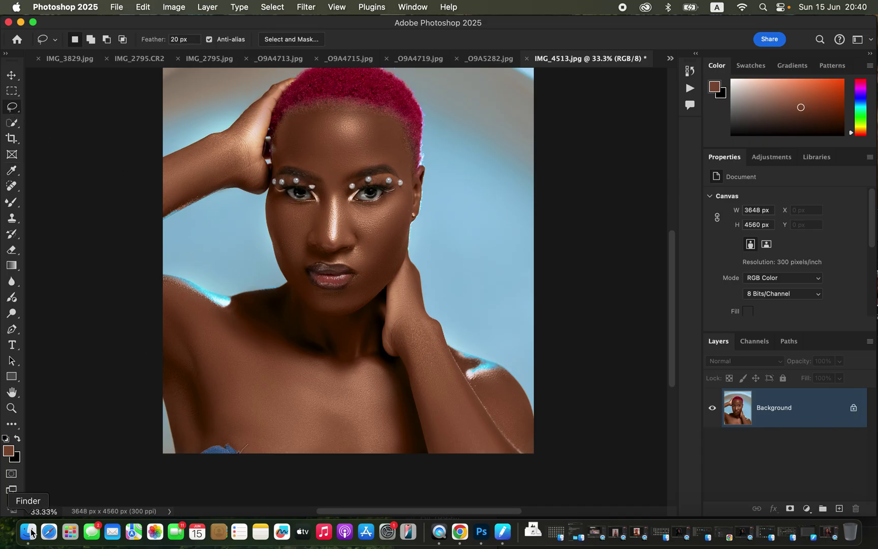
pyautogui.moveTo(631, 224); pyautogui.dragTo(617, 219)
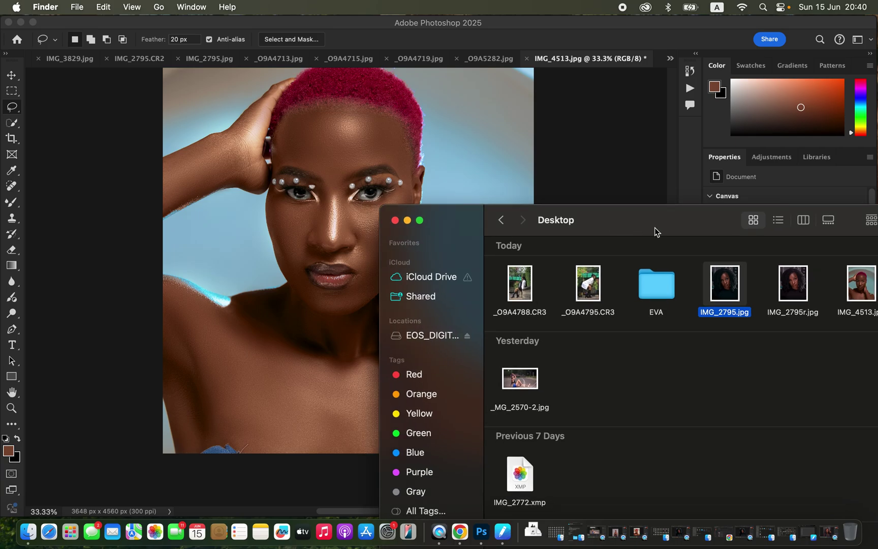
pyautogui.moveTo(729, 292); pyautogui.dragTo(235, 323)
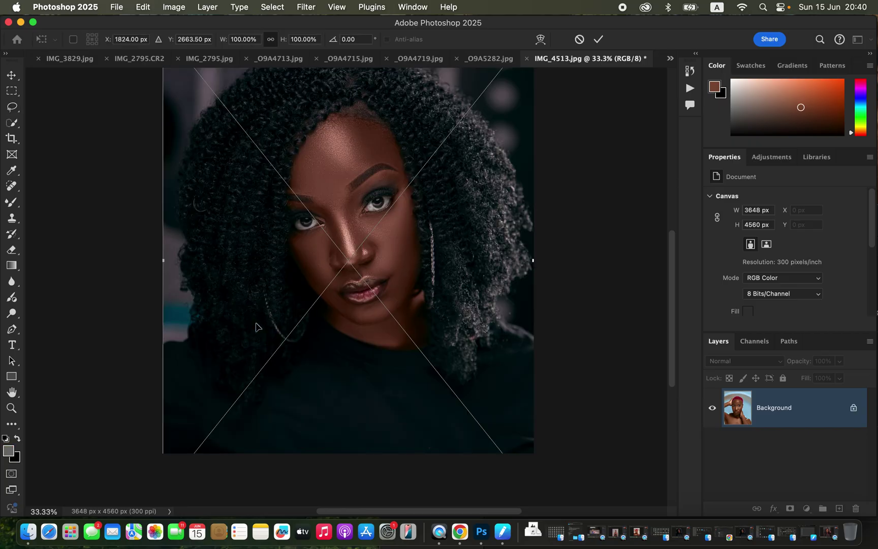
# Scale the placed reference photo proportionally to about 43.68% so it sits in the portrait's lower-left corner
pyautogui.press('super+minus')
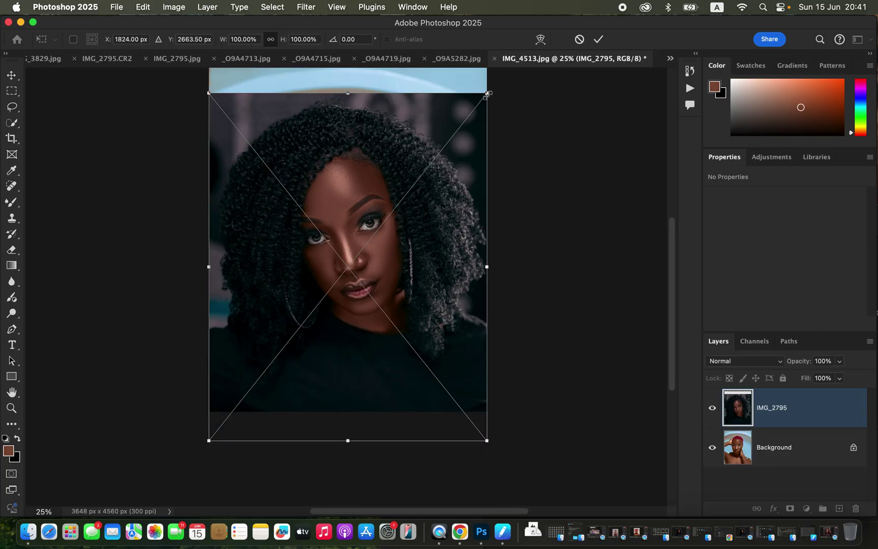
pyautogui.moveTo(487, 94); pyautogui.dragTo(330, 288)
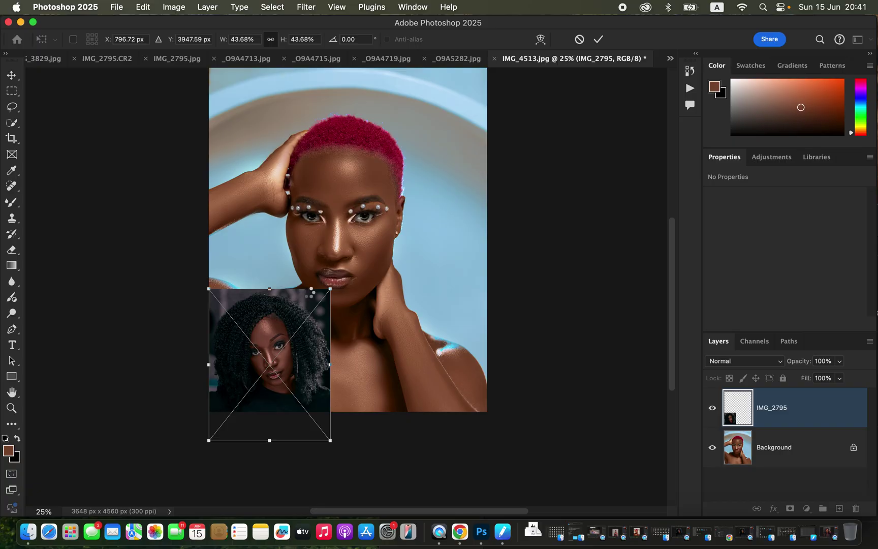
pyautogui.press('l')
pyautogui.press('super+minus')
pyautogui.press('super+equal')
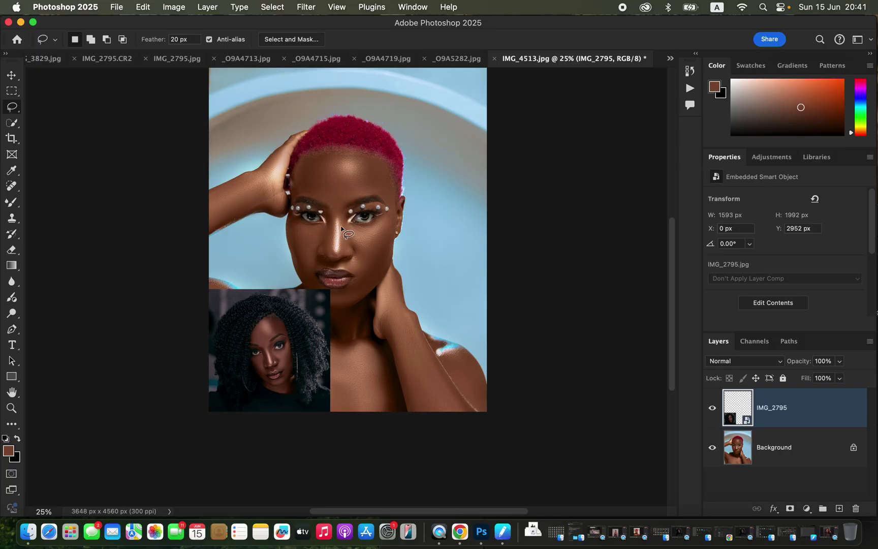
# Add a Curves adjustment layer directly above the Background layer and make its adjustment active instead of its mask
pyautogui.click(798, 453)
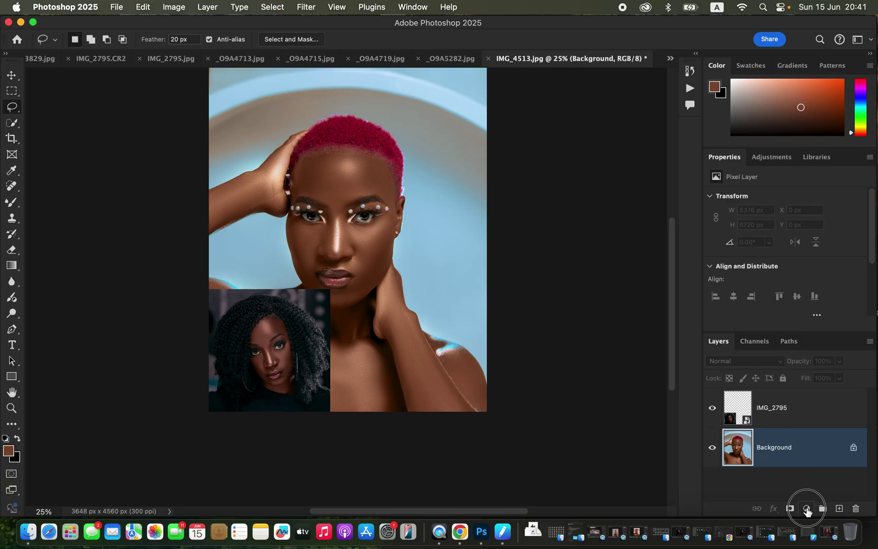
pyautogui.click(807, 509)
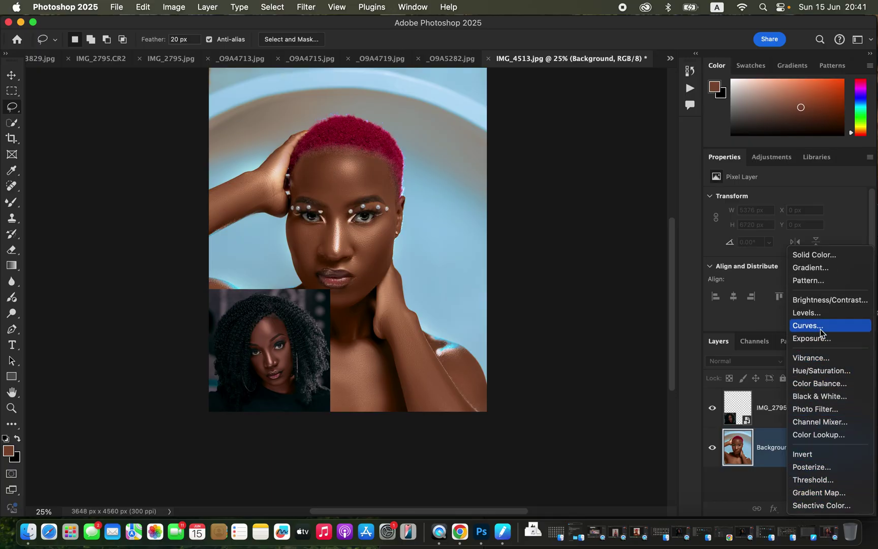
pyautogui.click(820, 328)
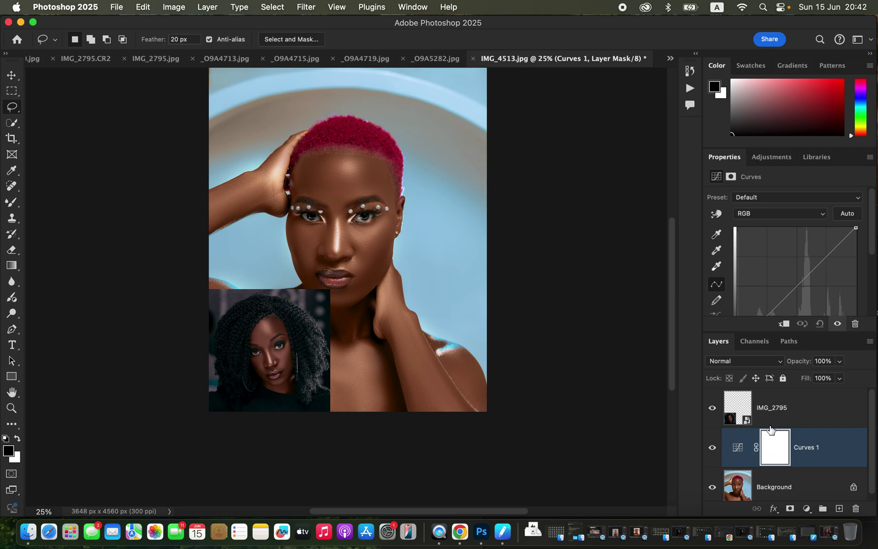
pyautogui.click(736, 450)
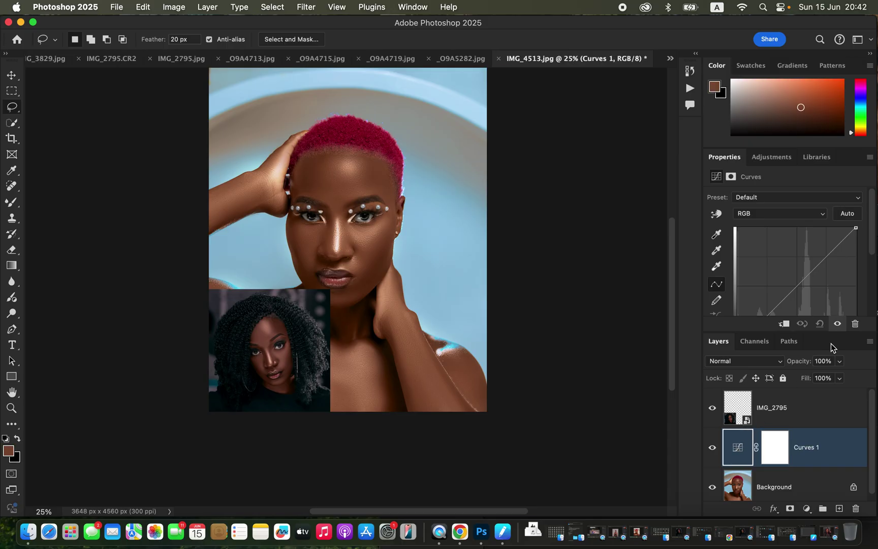
# Sample the reference's nose highlight as the Curves target highlight color without saving it as default, and apply it to the portrait's nose highlight
pyautogui.scroll(-2, 873, 246)
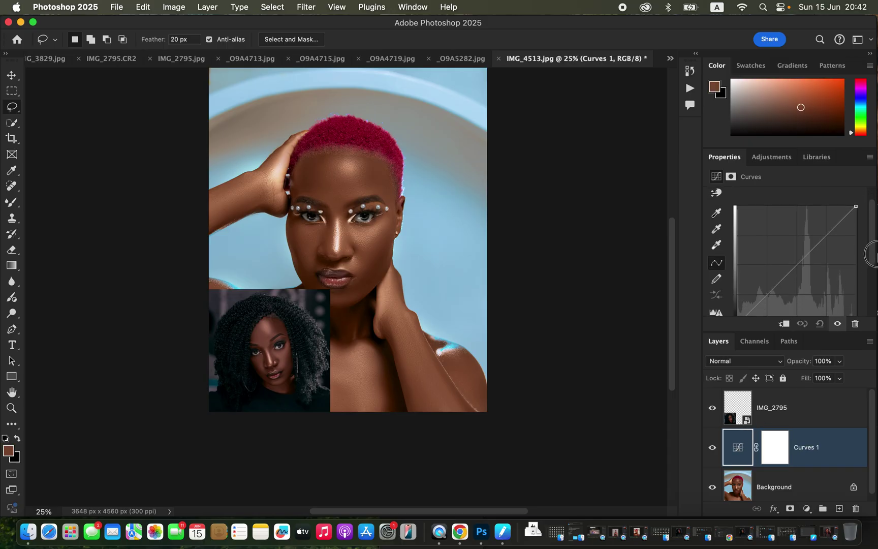
pyautogui.scroll(-1, 873, 251)
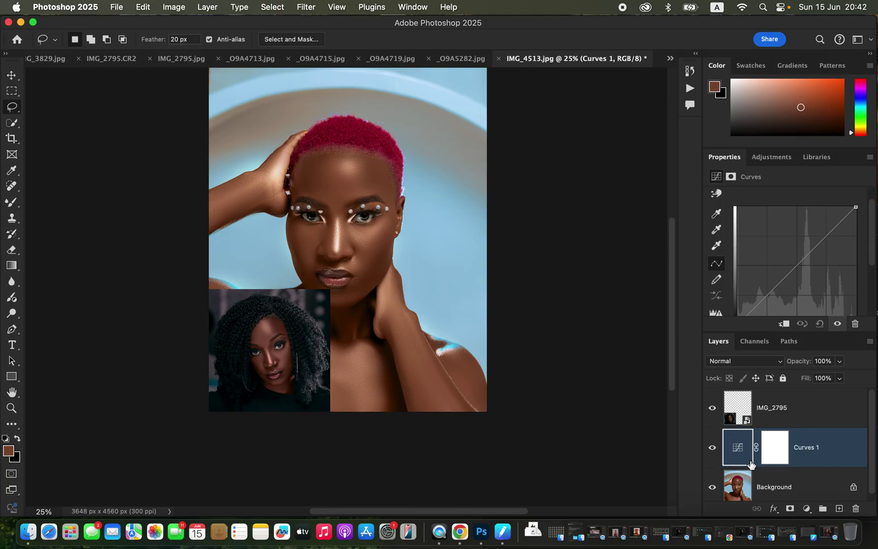
pyautogui.doubleClick(716, 247)
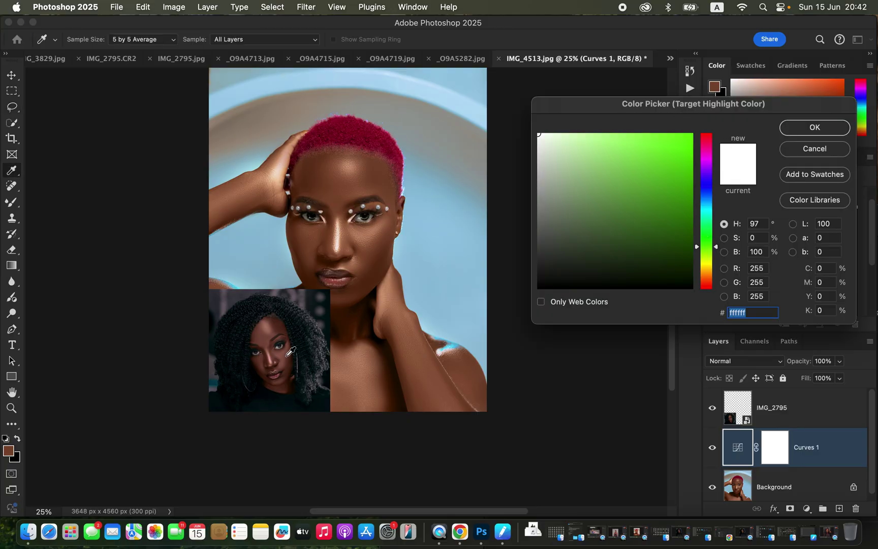
pyautogui.press('super+equal')
pyautogui.press('super+equal')
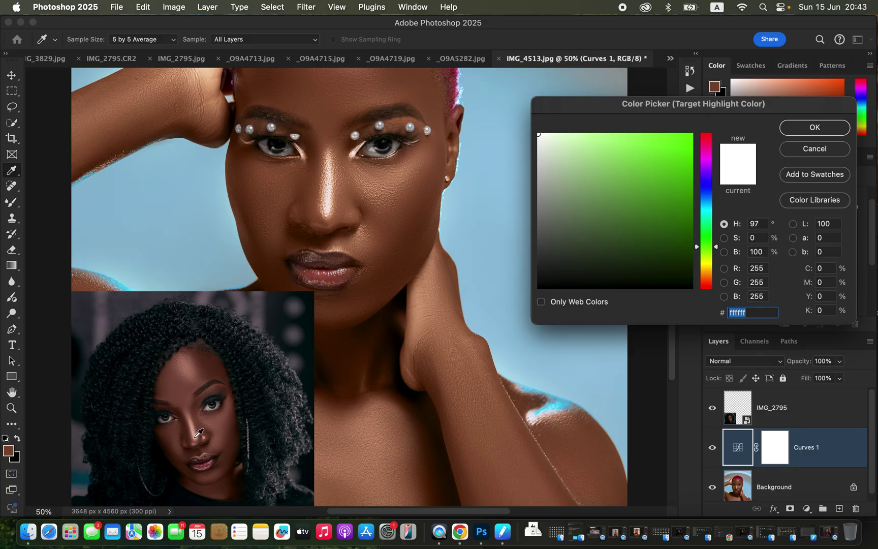
pyautogui.click(197, 436)
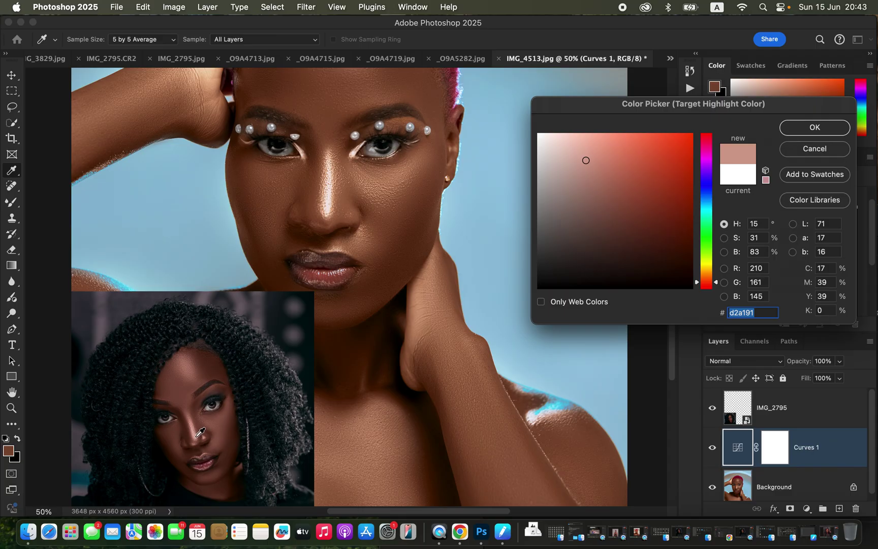
pyautogui.click(196, 435)
pyautogui.click(816, 129)
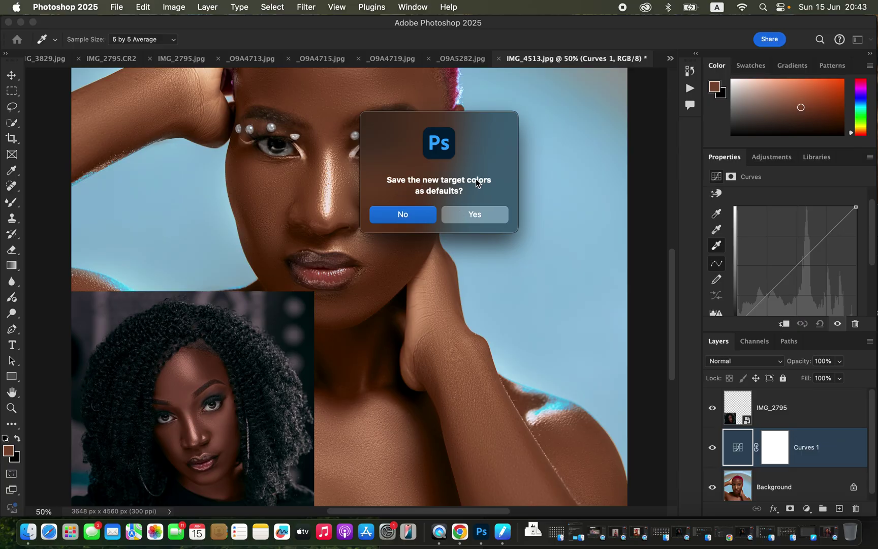
pyautogui.click(403, 214)
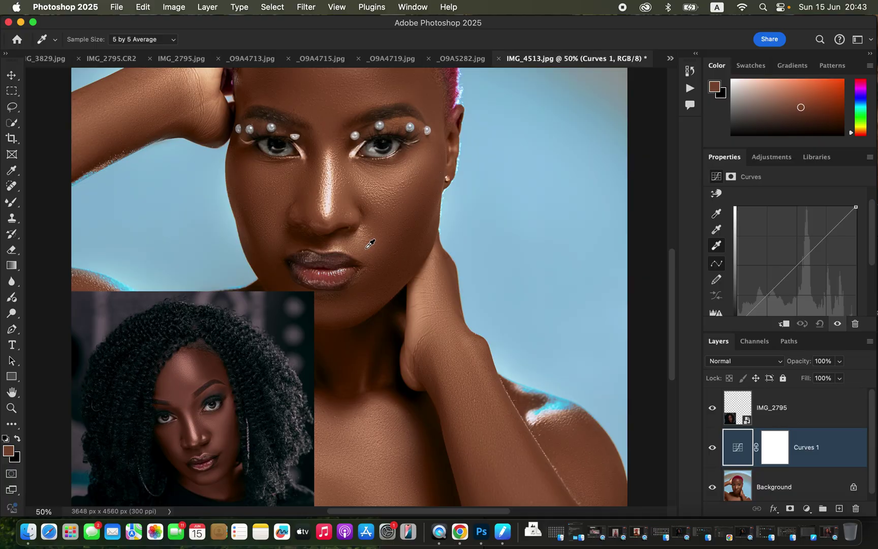
pyautogui.click(330, 207)
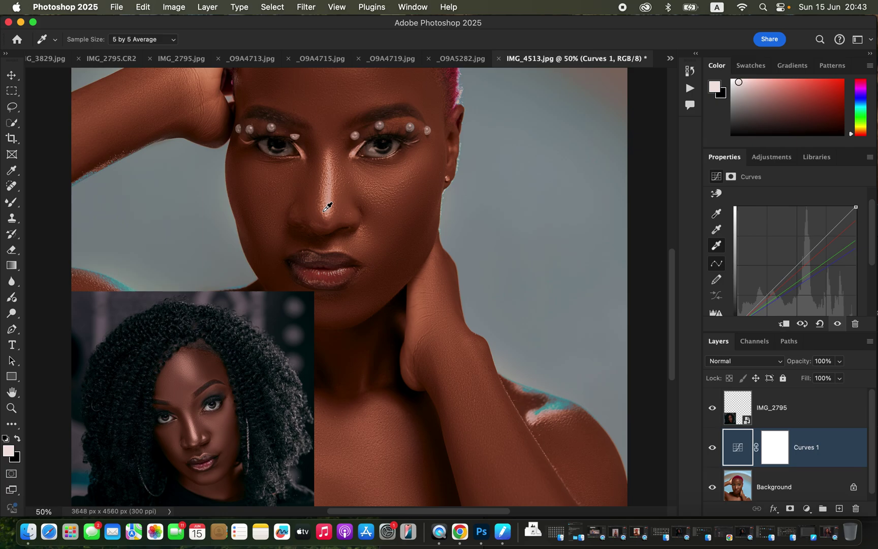
pyautogui.click(716, 230)
pyautogui.doubleClick(717, 231)
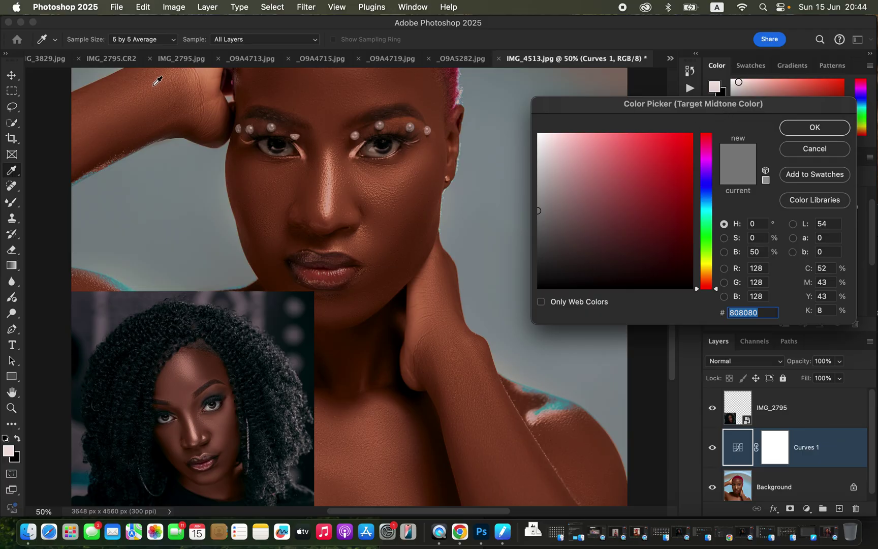
pyautogui.click(154, 44)
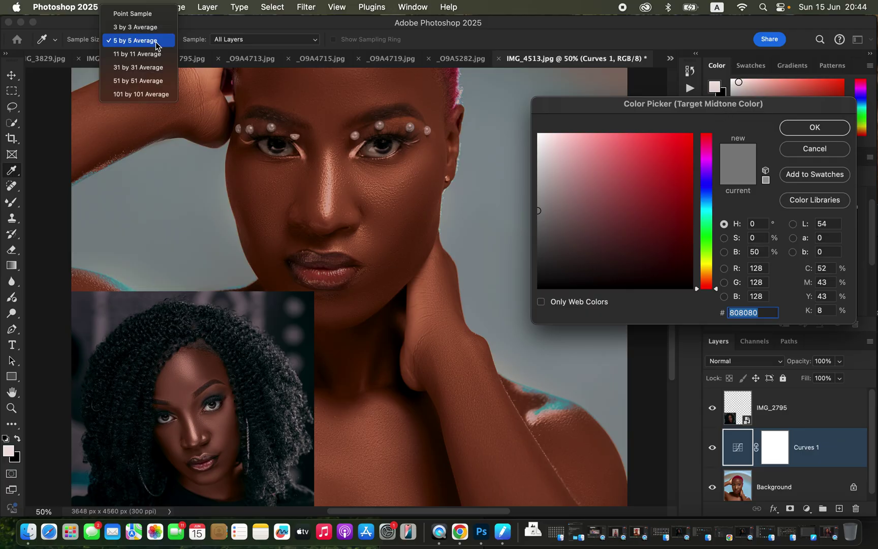
pyautogui.click(136, 41)
pyautogui.click(232, 39)
pyautogui.click(234, 42)
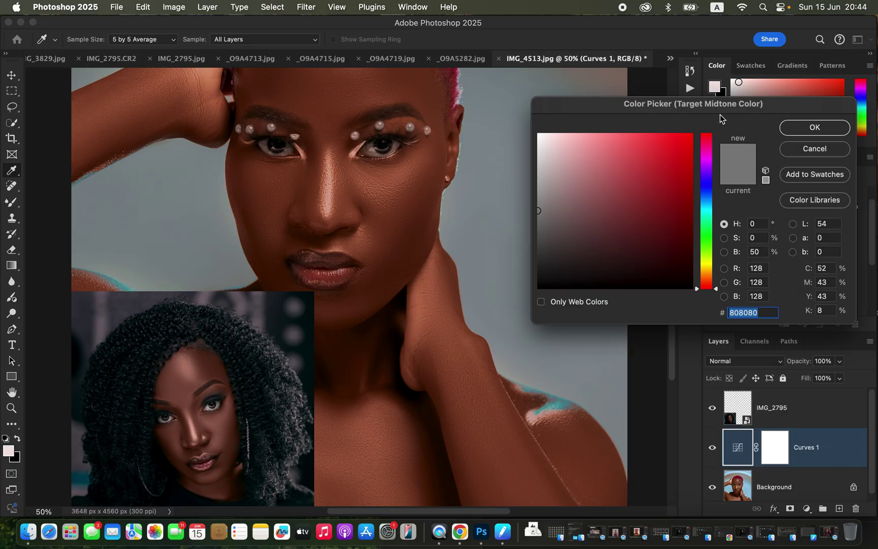
pyautogui.click(813, 150)
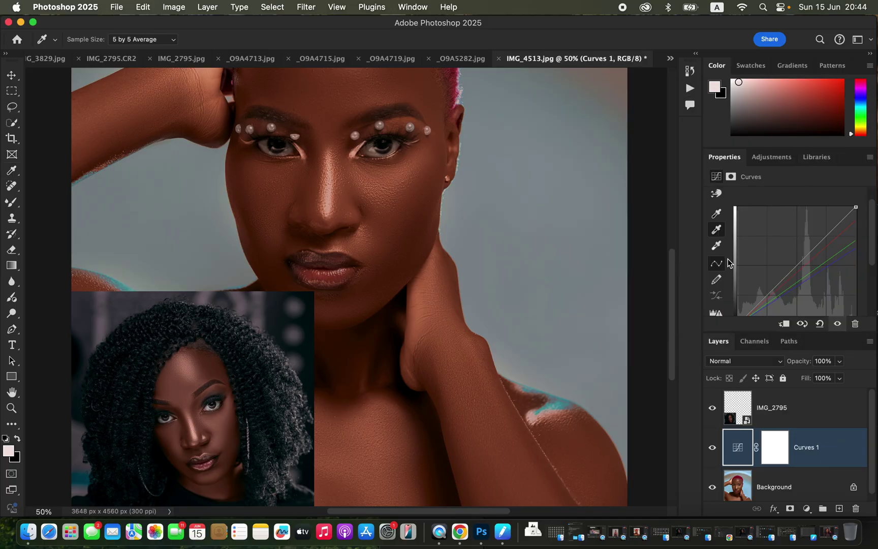
# Set the Curves target midtone color by sampling the reference's forehead skin, without saving it as a default
pyautogui.doubleClick(717, 230)
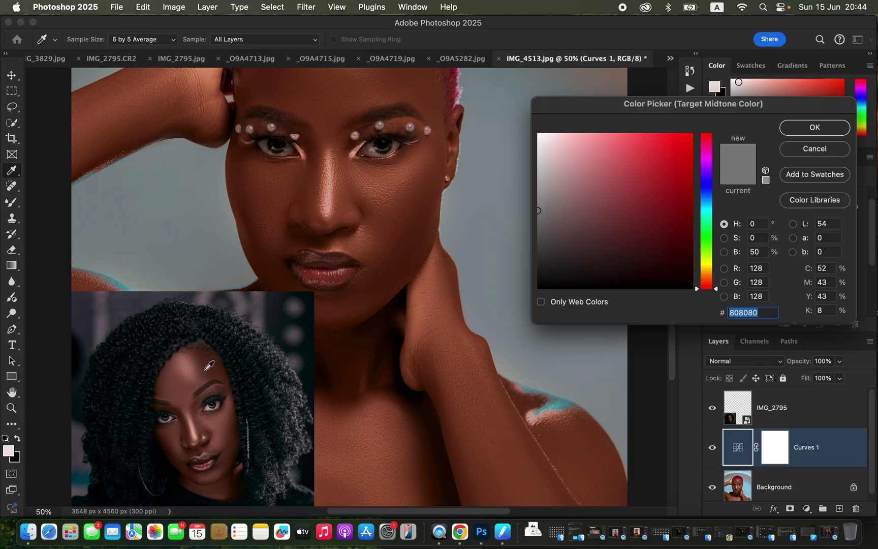
pyautogui.click(208, 365)
pyautogui.click(813, 127)
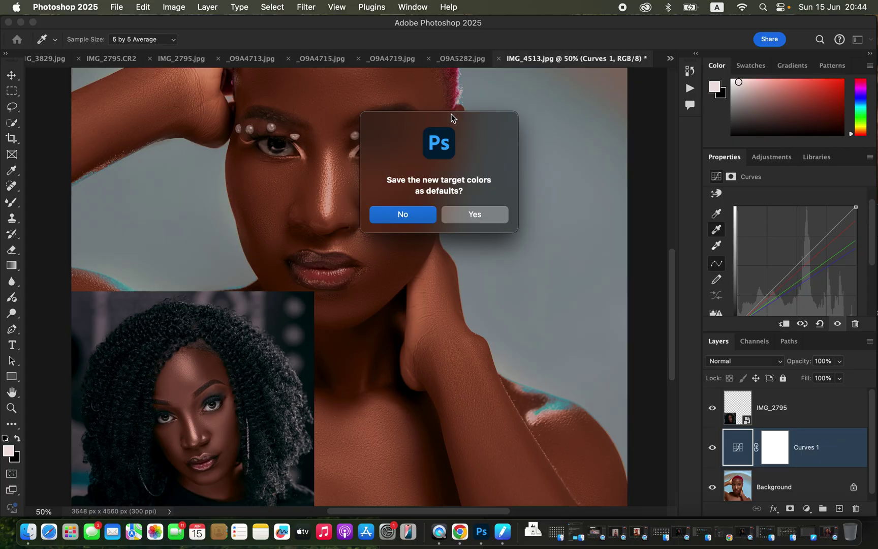
pyautogui.click(412, 216)
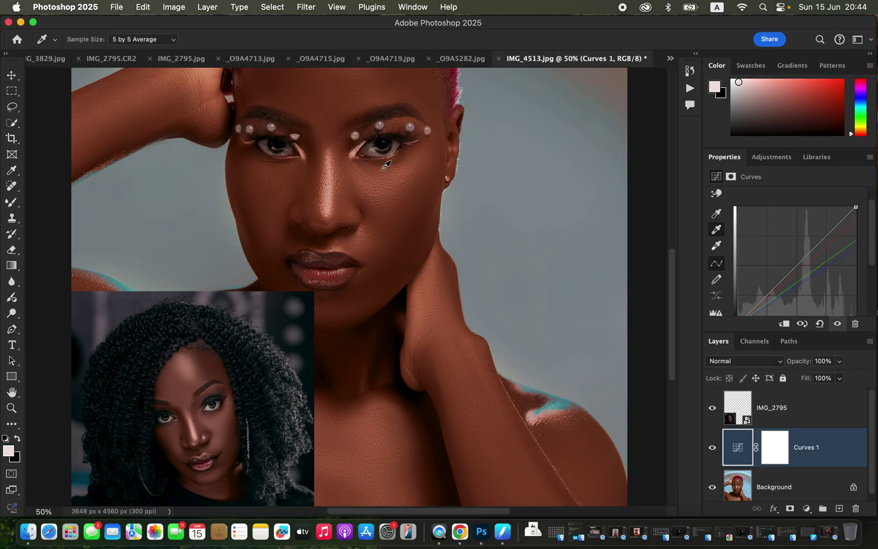
# Apply the midtone eyedropper to various spots on the portrait's forehead and cheek to match the reference skin tone, finishing on the forehead
pyautogui.press('super+minus')
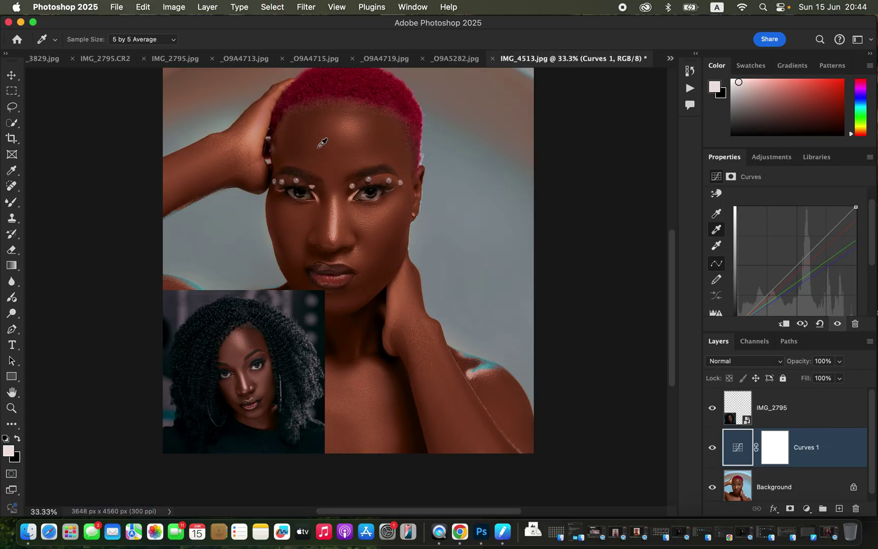
pyautogui.click(376, 145)
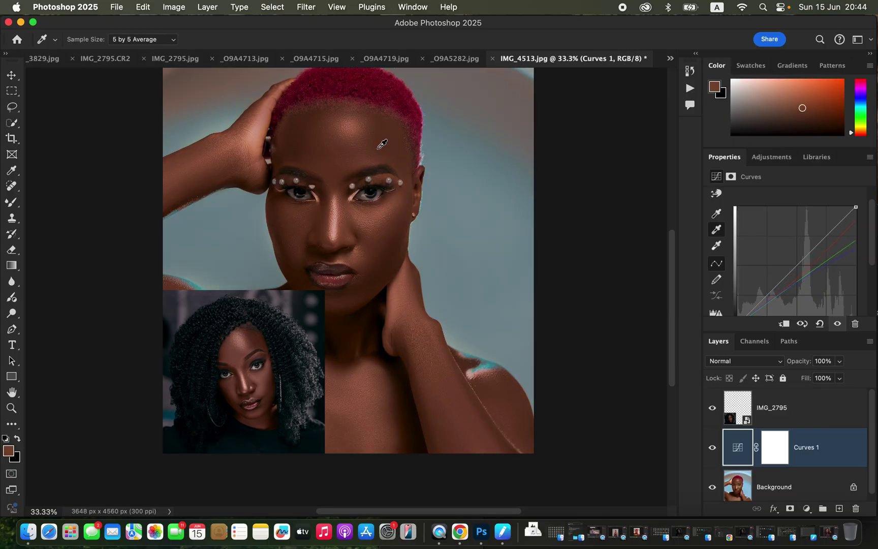
pyautogui.click(372, 149)
pyautogui.click(380, 140)
pyautogui.click(379, 149)
pyautogui.click(388, 132)
pyautogui.click(387, 139)
pyautogui.click(381, 152)
pyautogui.click(388, 137)
pyautogui.click(381, 151)
pyautogui.click(389, 141)
pyautogui.click(397, 251)
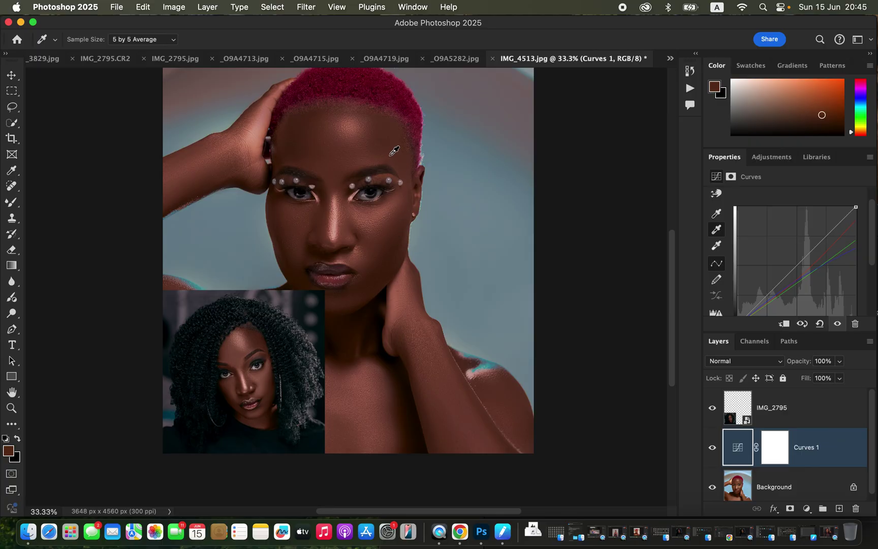
pyautogui.click(391, 231)
pyautogui.click(380, 142)
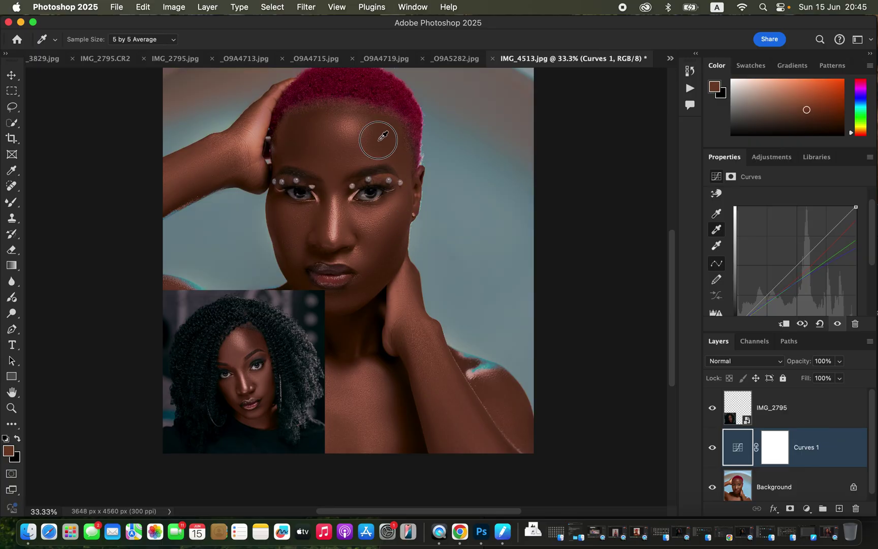
# Refine the midtone match by resampling the portrait's forehead above the brow with the Curves midtone eyedropper
pyautogui.click(378, 139)
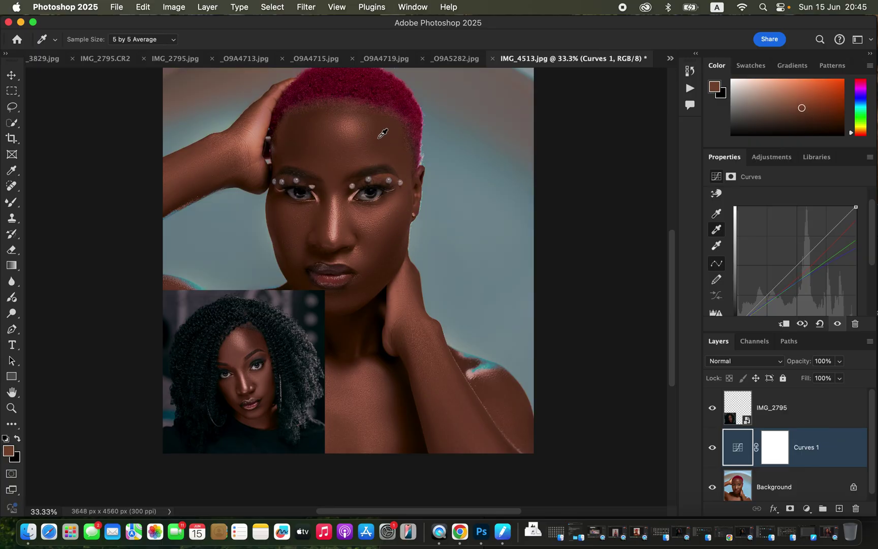
pyautogui.click(378, 134)
pyautogui.click(382, 137)
pyautogui.click(369, 150)
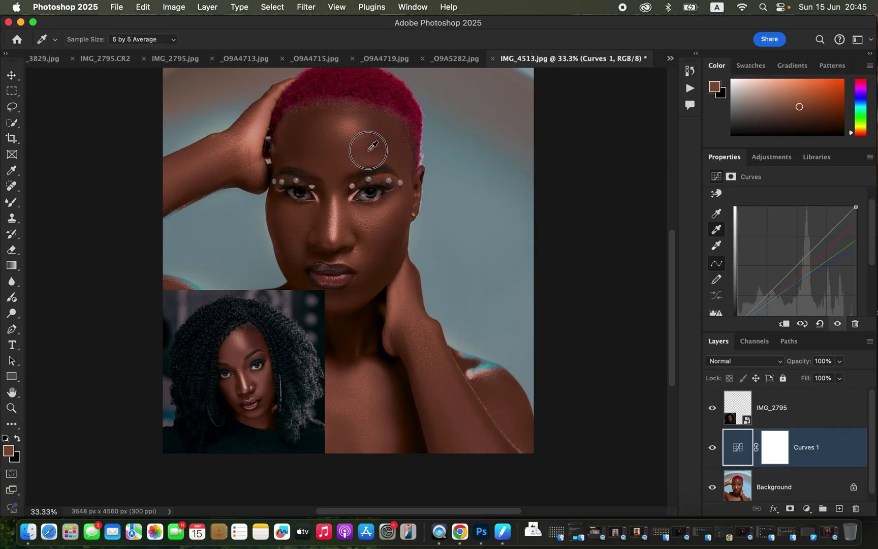
pyautogui.click(375, 144)
pyautogui.click(386, 136)
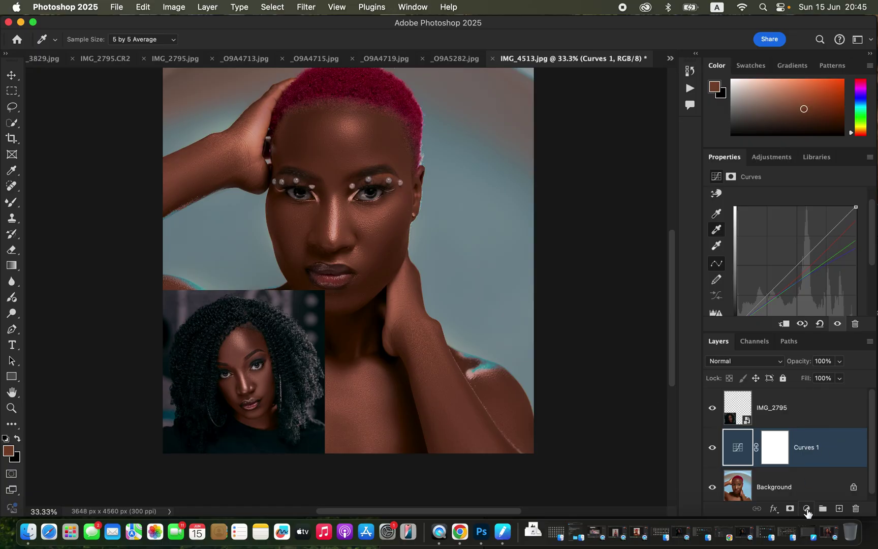
# Add a Selective Color adjustment layer above the Curves layer and set the yellow of its Reds to -2%
pyautogui.click(806, 508)
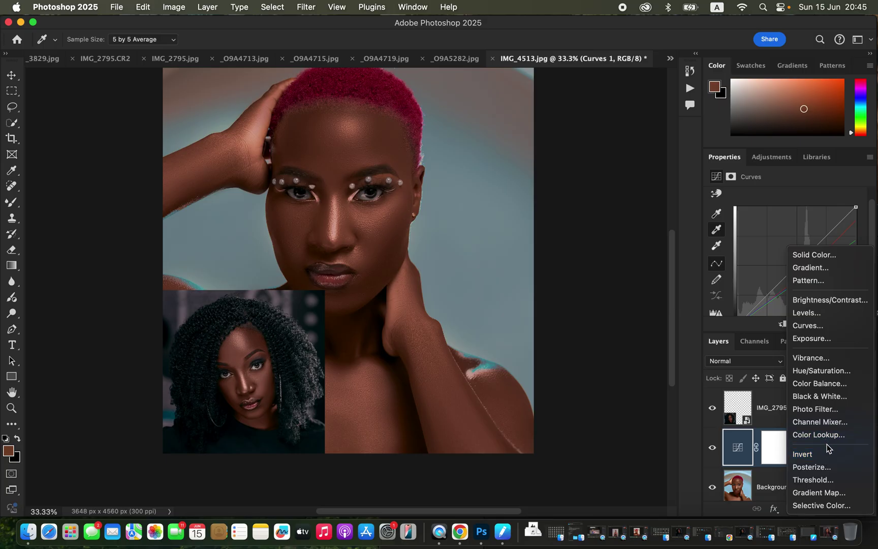
pyautogui.click(820, 505)
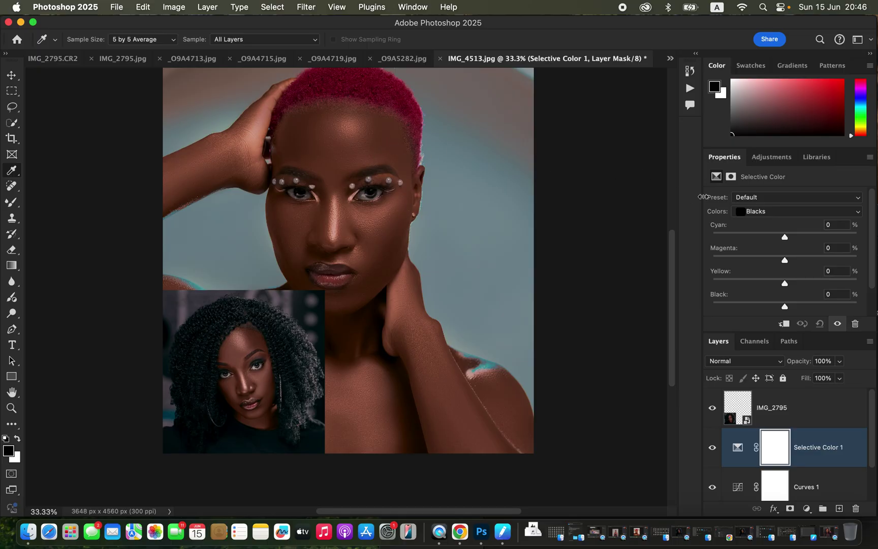
pyautogui.click(765, 213)
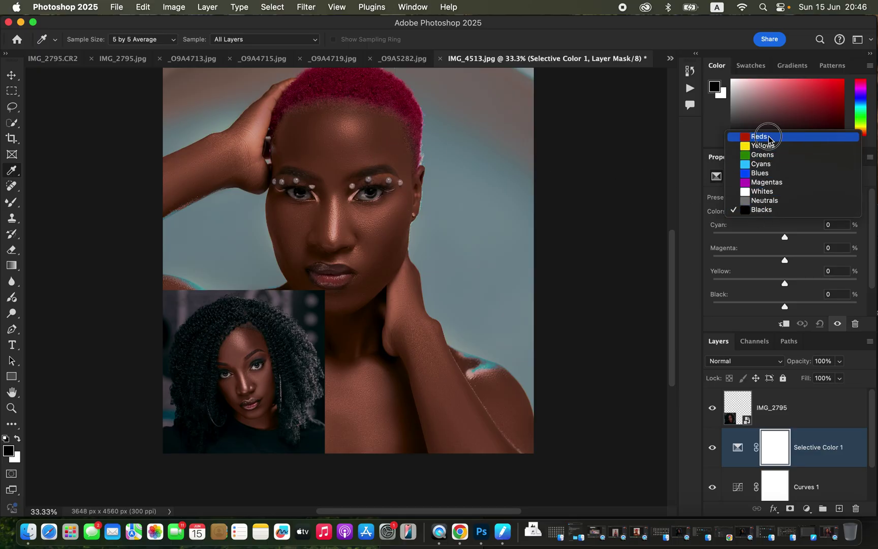
pyautogui.click(764, 137)
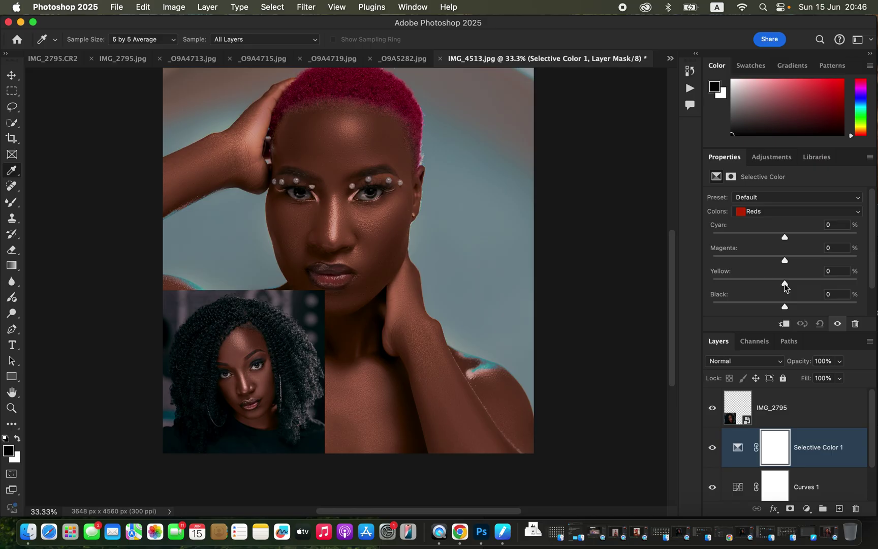
pyautogui.moveTo(785, 287)
pyautogui.mouseDown()
pyautogui.moveTo(793, 284)
pyautogui.moveTo(783, 286)
pyautogui.mouseUp()
# Compare the portrait with and without the Selective Color adjustment, and set the black of its Reds to -2%
pyautogui.click(712, 448)
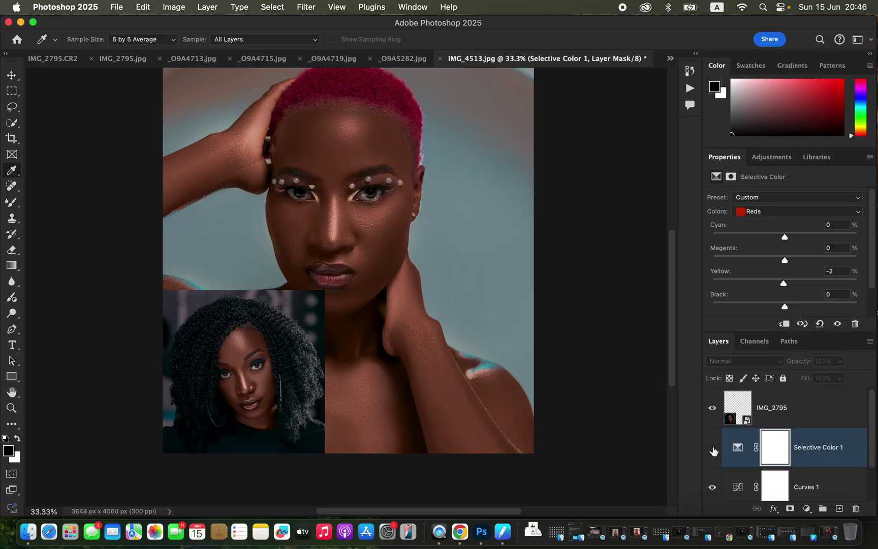
pyautogui.click(712, 448)
pyautogui.click(713, 449)
pyautogui.click(712, 449)
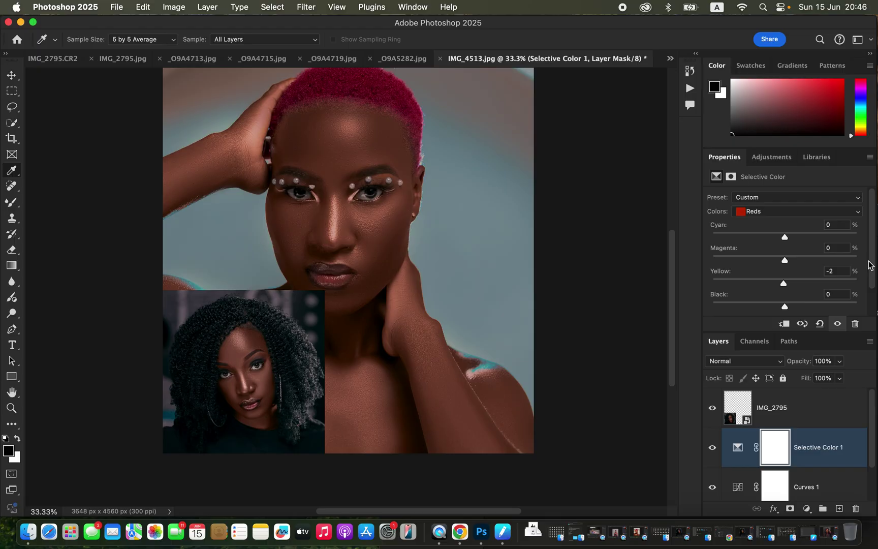
pyautogui.scroll(-2, 863, 285)
pyautogui.moveTo(787, 282)
pyautogui.mouseDown()
pyautogui.moveTo(795, 280)
pyautogui.moveTo(784, 287)
pyautogui.mouseUp()
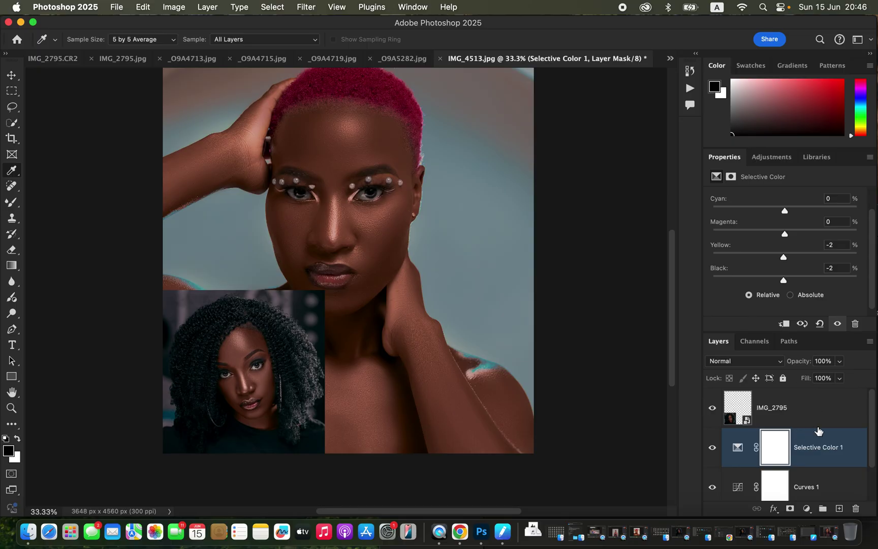
# Add a second Selective Color adjustment layer and set the cyan of its Blacks to +2%
pyautogui.click(806, 507)
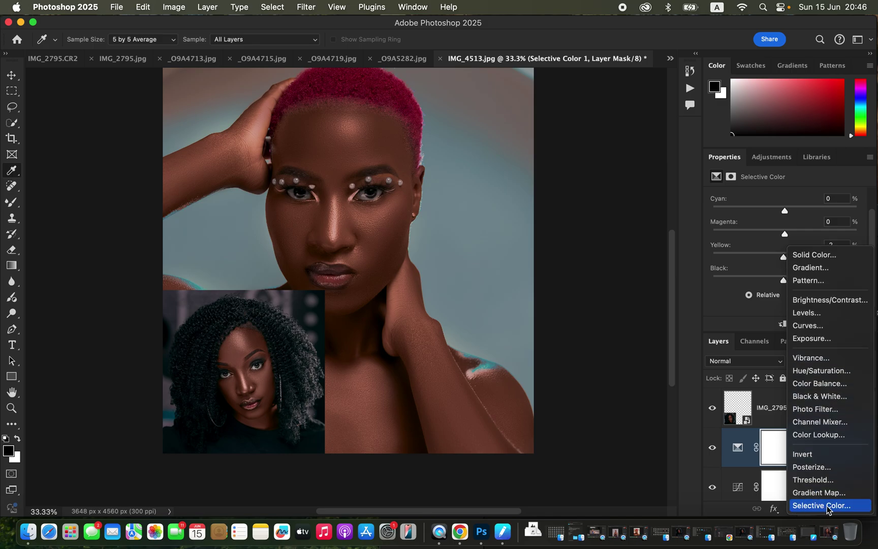
pyautogui.click(823, 505)
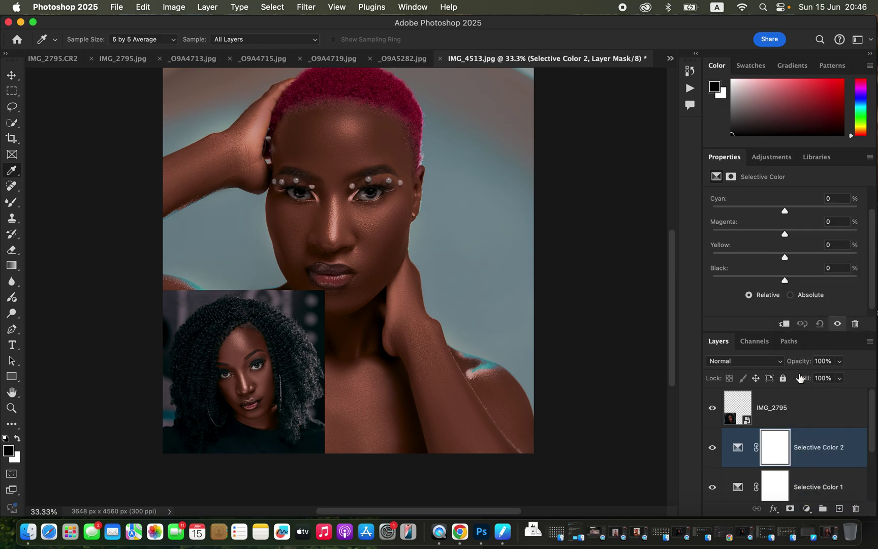
pyautogui.scroll(2, 863, 244)
pyautogui.click(797, 208)
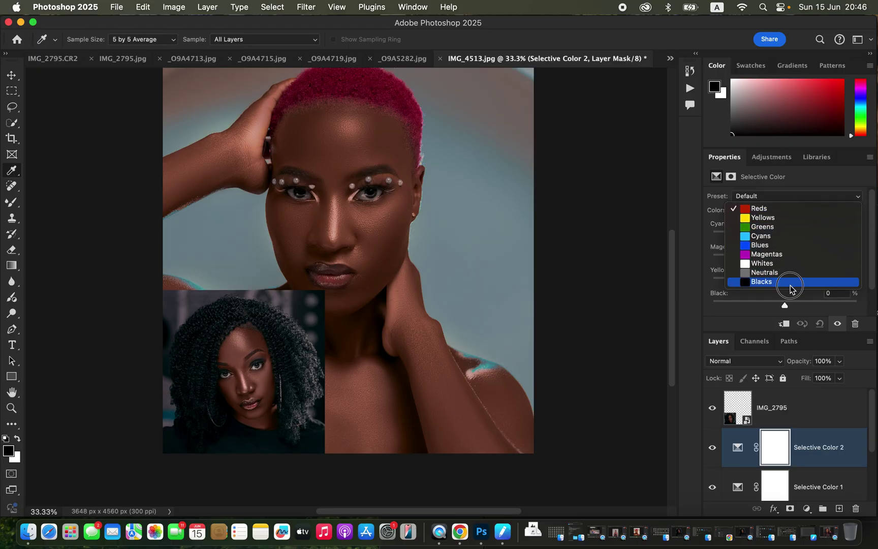
pyautogui.click(790, 282)
pyautogui.click(789, 235)
pyautogui.moveTo(788, 236); pyautogui.dragTo(793, 236)
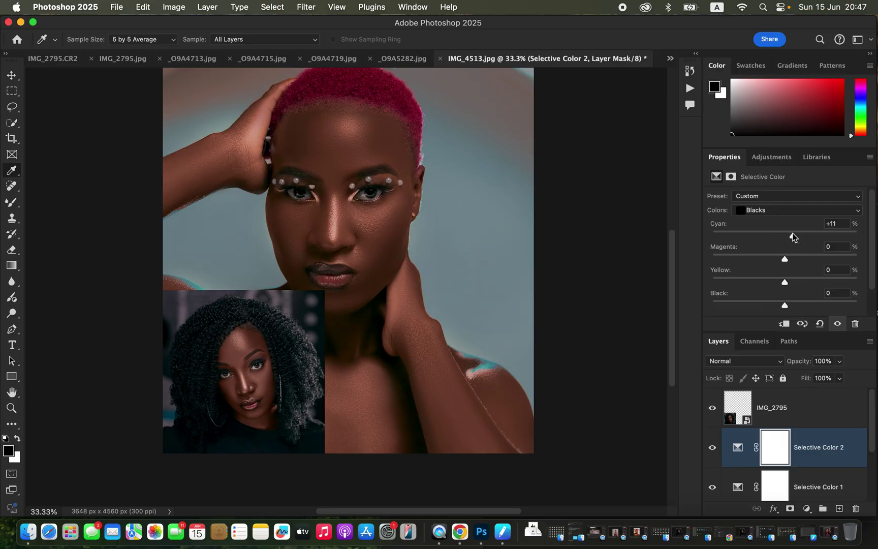
pyautogui.moveTo(794, 237); pyautogui.dragTo(787, 238)
# Group the Curves layer and both Selective Color layers together
pyautogui.moveTo(871, 438); pyautogui.dragTo(874, 472)
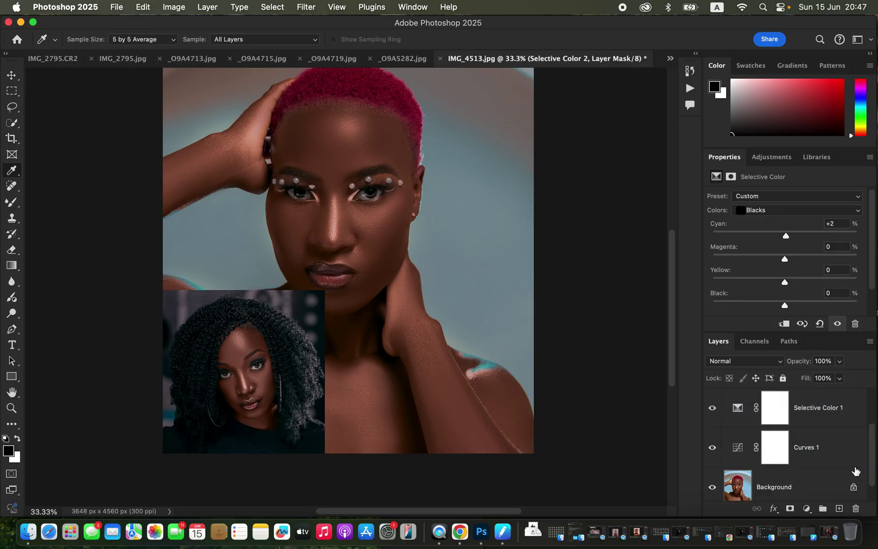
pyautogui.keyDown('super'); pyautogui.click(845, 459); pyautogui.keyUp('super')
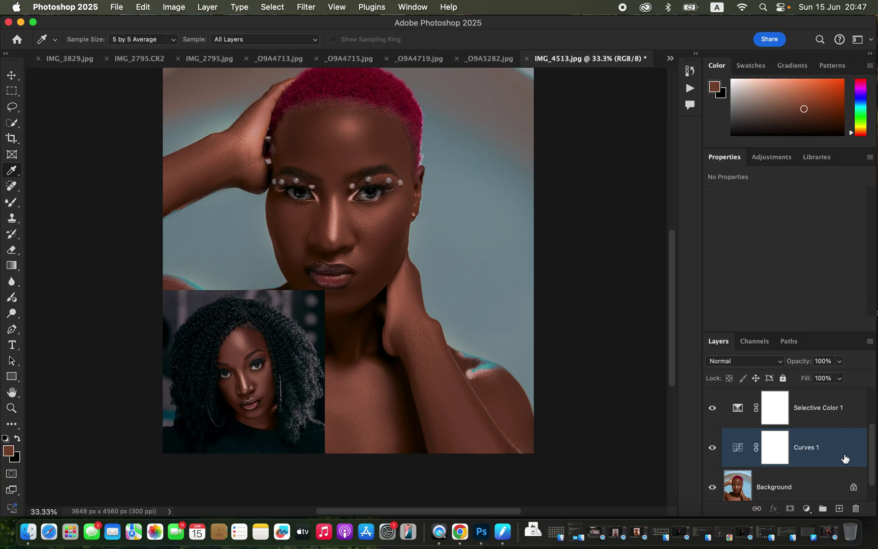
pyautogui.keyDown('super'); pyautogui.click(844, 421); pyautogui.keyUp('super')
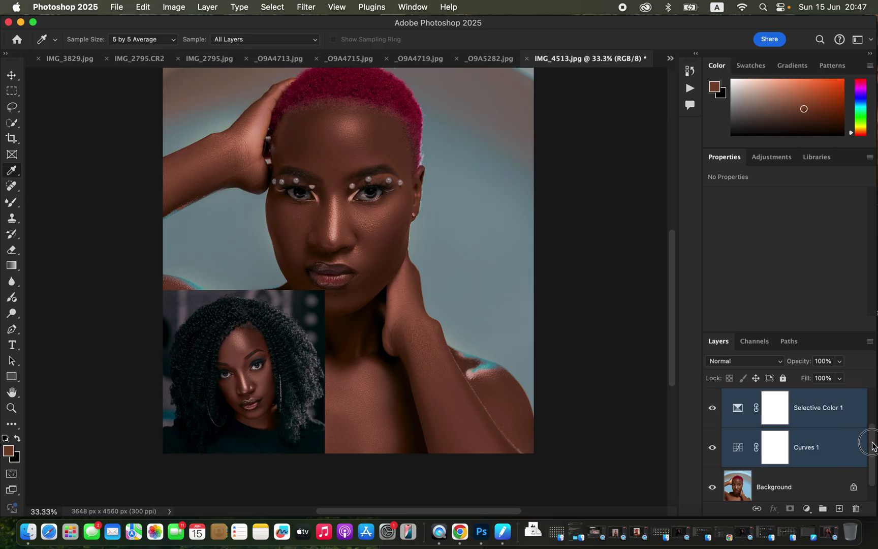
pyautogui.moveTo(871, 441); pyautogui.dragTo(870, 428)
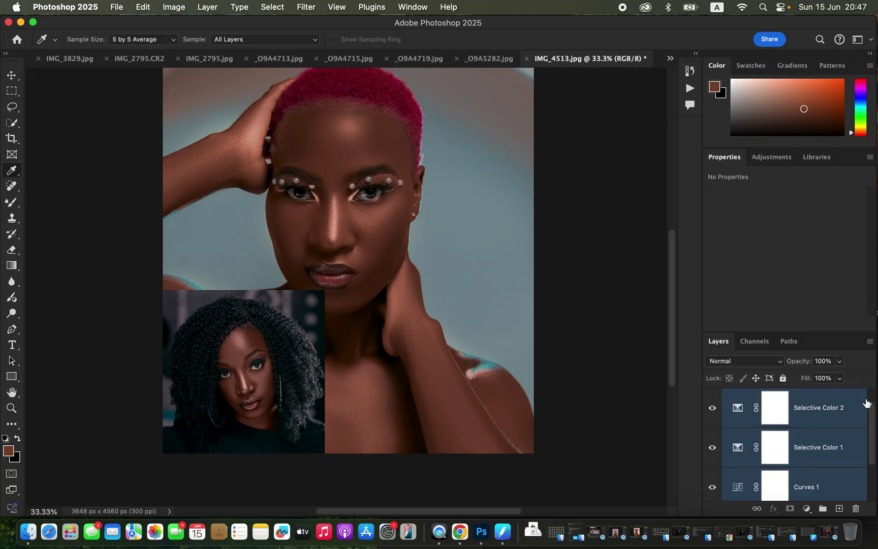
pyautogui.press('super+g')
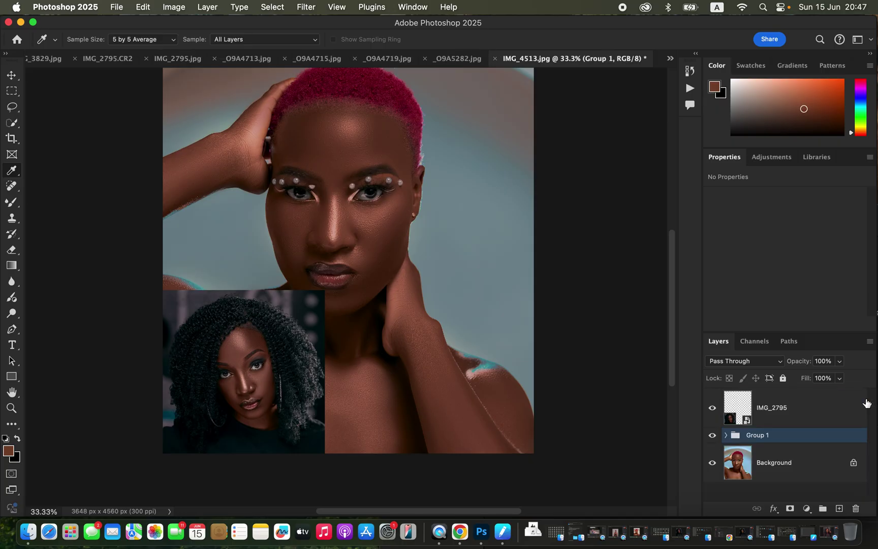
# Compare the portrait with and without the grouped color adjustments
pyautogui.click(712, 436)
pyautogui.click(712, 435)
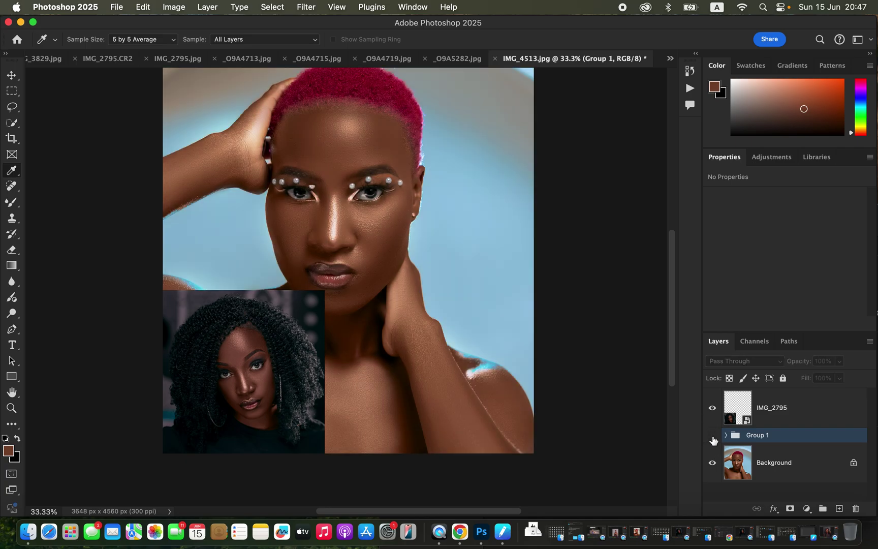
pyautogui.click(712, 435)
pyautogui.click(712, 436)
pyautogui.click(712, 436)
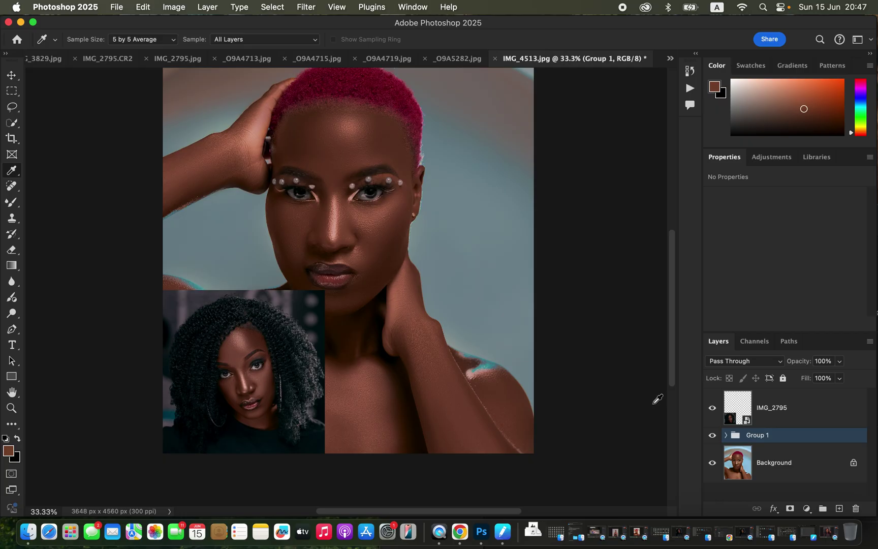
# Add a layer mask to the group and paint black over the blue background on both sides of the woman with a soft 1100 px brush
pyautogui.click(790, 509)
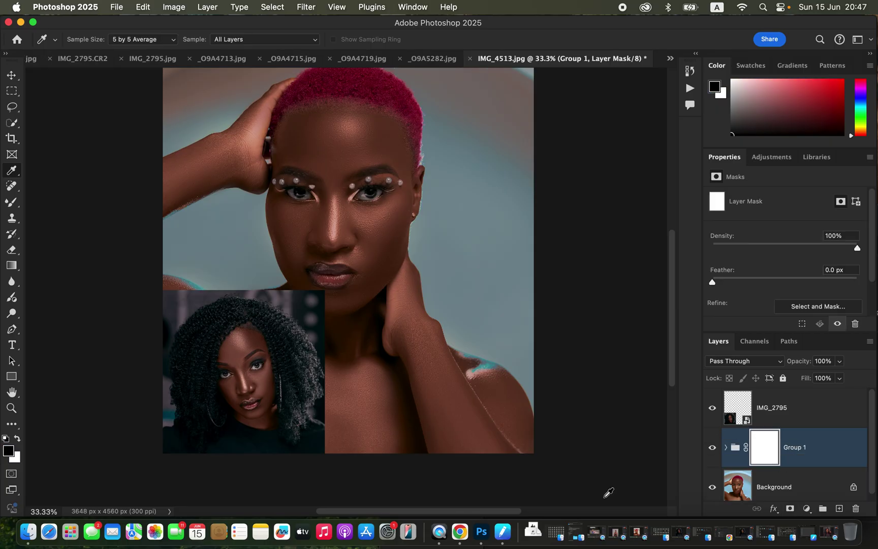
pyautogui.moveTo(10, 205); pyautogui.dragTo(46, 204)
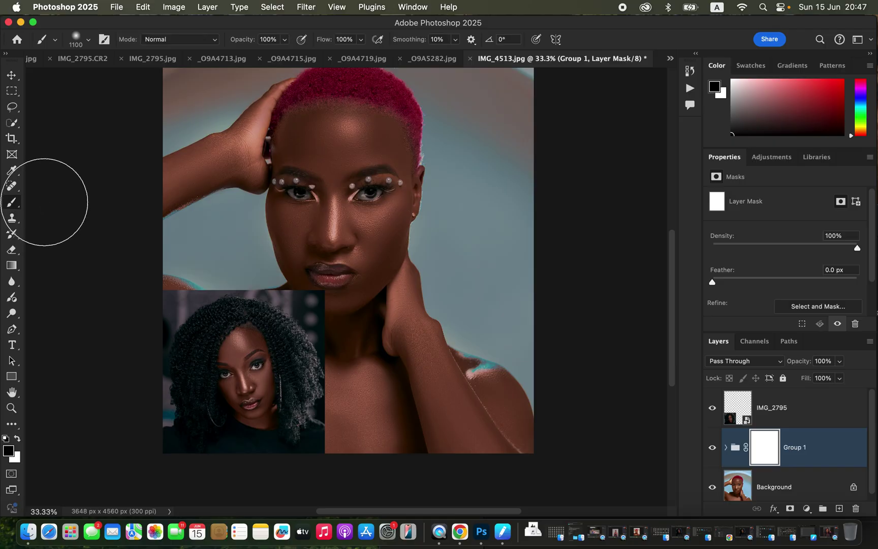
pyautogui.click(18, 439)
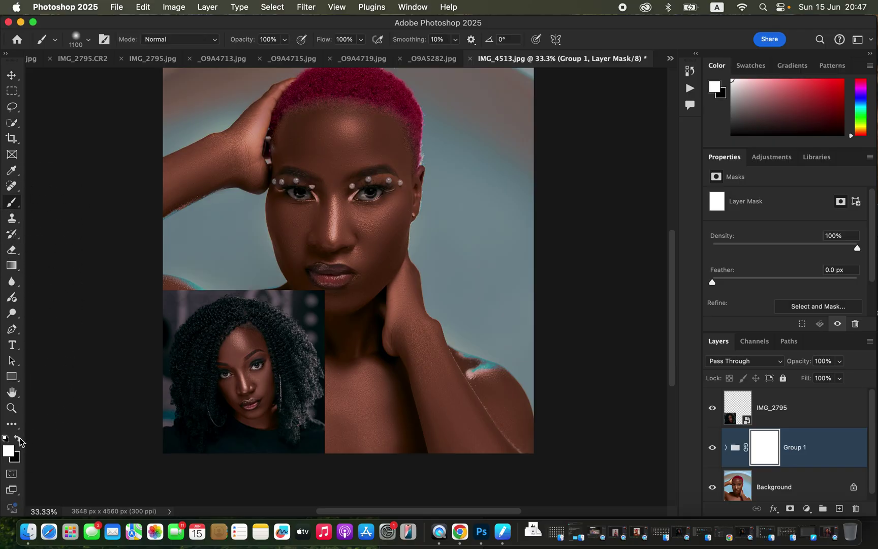
pyautogui.click(19, 440)
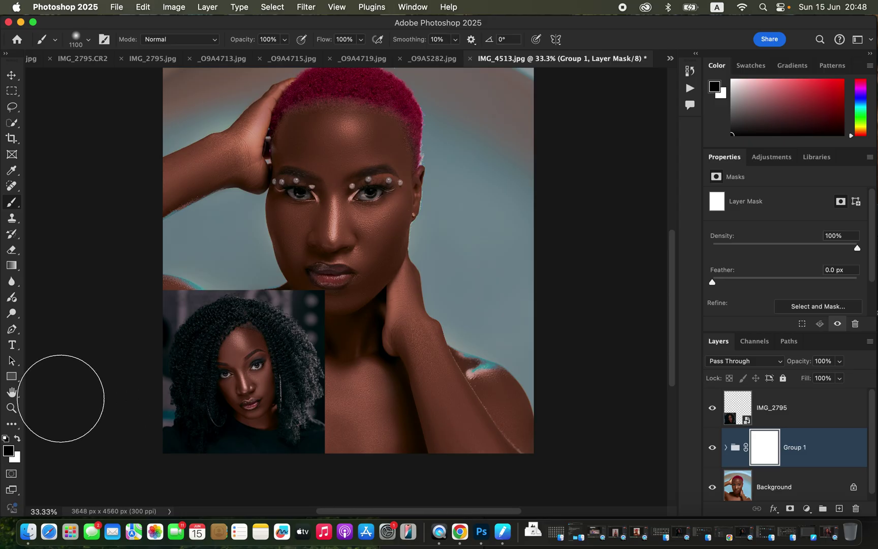
pyautogui.moveTo(489, 225)
pyautogui.mouseDown()
pyautogui.moveTo(486, 244)
pyautogui.moveTo(465, 235)
pyautogui.moveTo(462, 243)
pyautogui.moveTo(481, 271)
pyautogui.moveTo(482, 299)
pyautogui.moveTo(503, 315)
pyautogui.mouseUp()
pyautogui.moveTo(499, 141)
pyautogui.mouseDown()
pyautogui.moveTo(489, 117)
pyautogui.moveTo(480, 145)
pyautogui.moveTo(490, 101)
pyautogui.mouseUp()
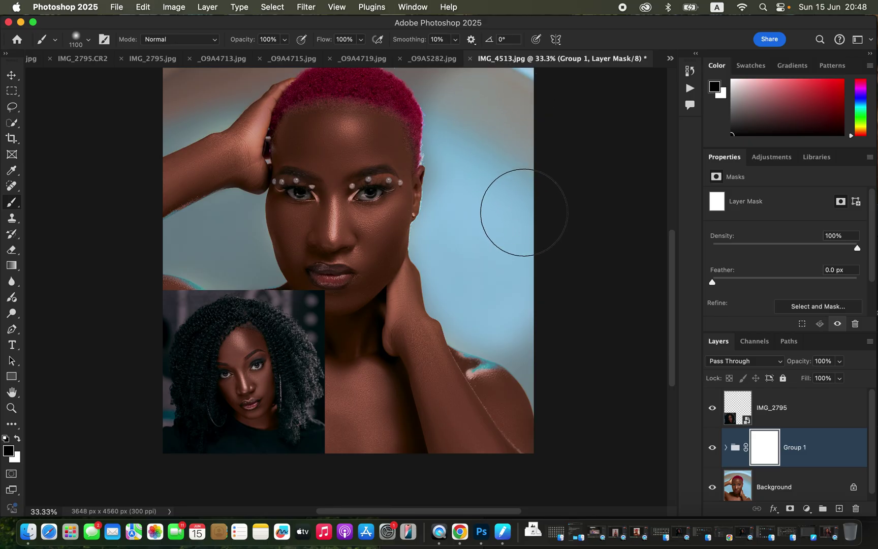
pyautogui.moveTo(215, 231)
pyautogui.mouseDown()
pyautogui.moveTo(231, 239)
pyautogui.moveTo(224, 239)
pyautogui.mouseUp()
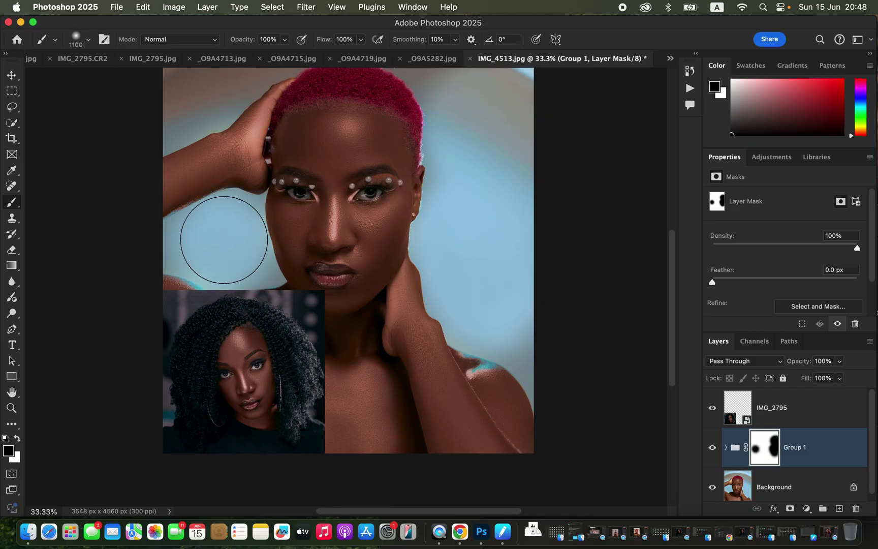
# Delete the IMG_2795 reference layer and paint the remaining background black on the group mask, reducing the brush to 400 px near her shoulder
pyautogui.press('super+minus')
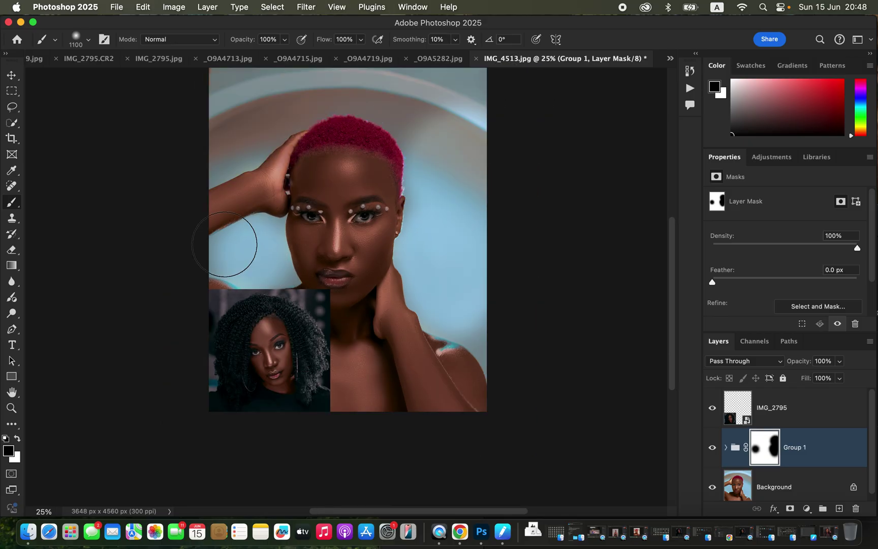
pyautogui.moveTo(828, 417); pyautogui.dragTo(856, 507)
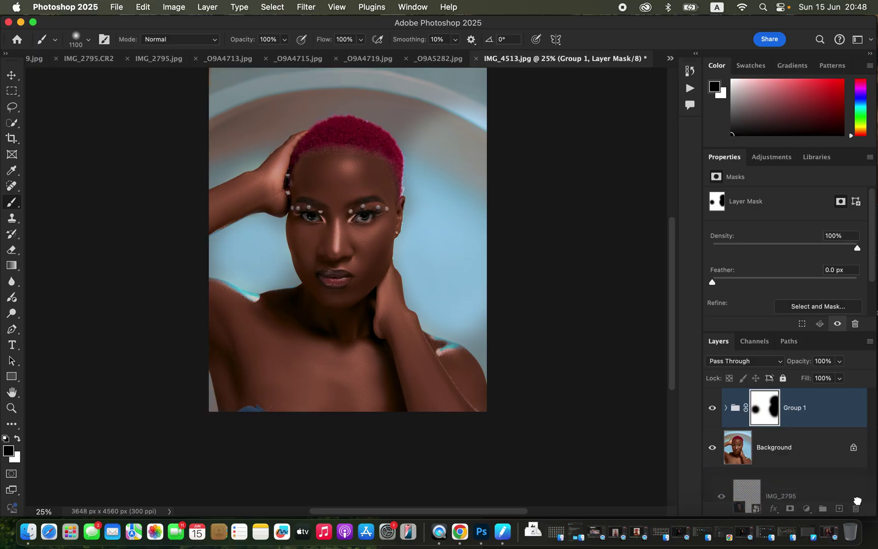
pyautogui.moveTo(453, 224)
pyautogui.mouseDown()
pyautogui.moveTo(460, 228)
pyautogui.moveTo(472, 81)
pyautogui.moveTo(308, 70)
pyautogui.moveTo(245, 82)
pyautogui.moveTo(251, 122)
pyautogui.moveTo(389, 77)
pyautogui.moveTo(471, 88)
pyautogui.moveTo(477, 241)
pyautogui.mouseUp()
pyautogui.press('[')
pyautogui.press('[')
pyautogui.press('[')
pyautogui.press('[')
pyautogui.press('[')
pyautogui.press('[')
pyautogui.press('[')
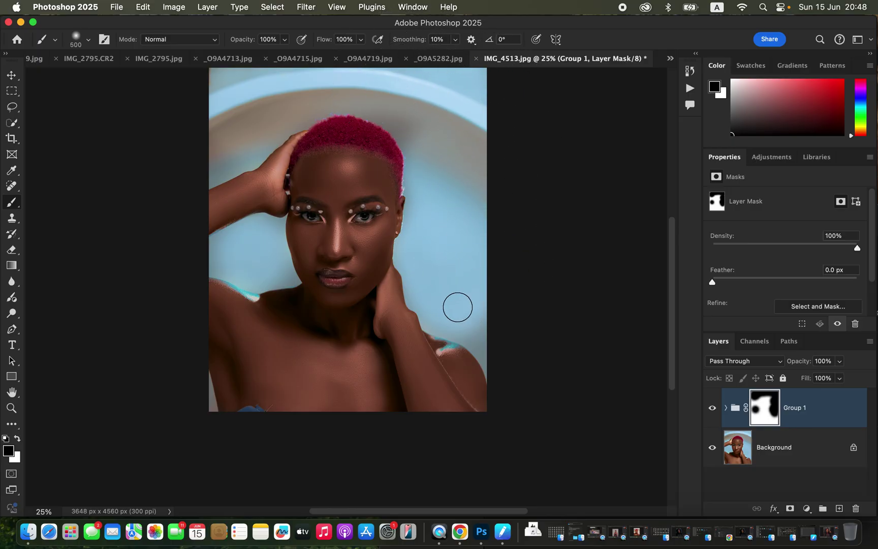
pyautogui.moveTo(480, 339)
pyautogui.mouseDown()
pyautogui.moveTo(490, 355)
pyautogui.moveTo(469, 323)
pyautogui.moveTo(451, 325)
pyautogui.mouseUp()
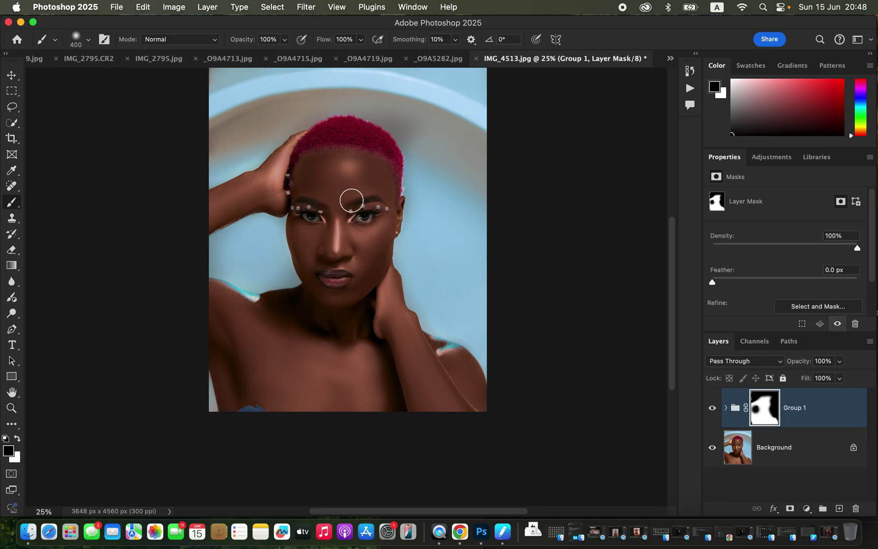
# Undo the 400 px mask stroke over the eye and paint both eyes black on the group mask with a 100 px brush
pyautogui.moveTo(315, 218); pyautogui.dragTo(314, 219)
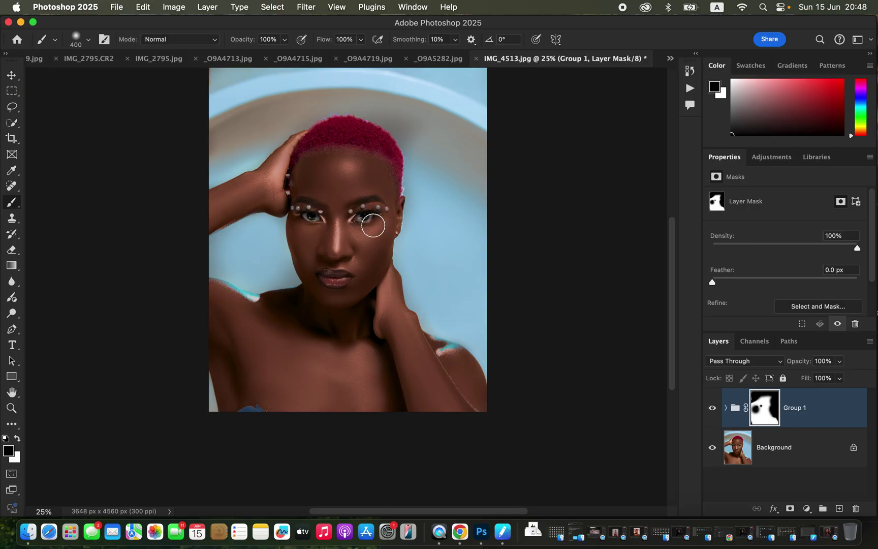
pyautogui.press('super+z')
pyautogui.press('[')
pyautogui.press('[')
pyautogui.press('[')
pyautogui.press('[')
pyautogui.press('[')
pyautogui.press('[')
pyautogui.press('[')
# Toggle the masked group's visibility to compare the original portrait with the skin tone correction
pyautogui.click(712, 409)
pyautogui.click(713, 409)
pyautogui.click(713, 409)
pyautogui.click(712, 409)
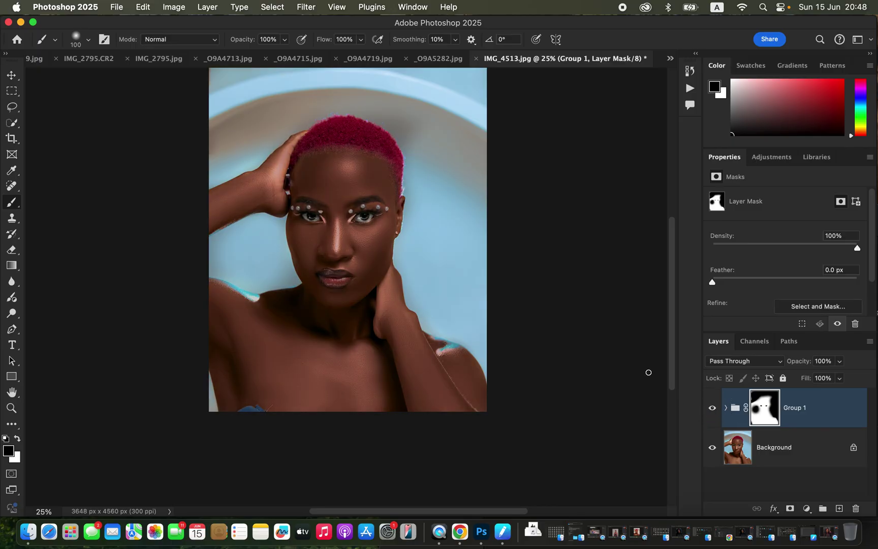